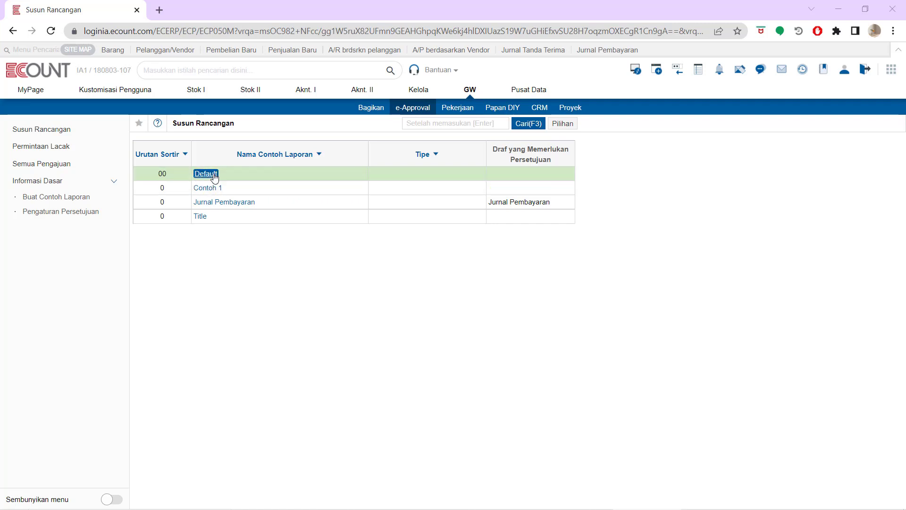
Step: Start a draft from the Default report template and enter "fgtrs" as its title (Judul)
left_click(212, 174)
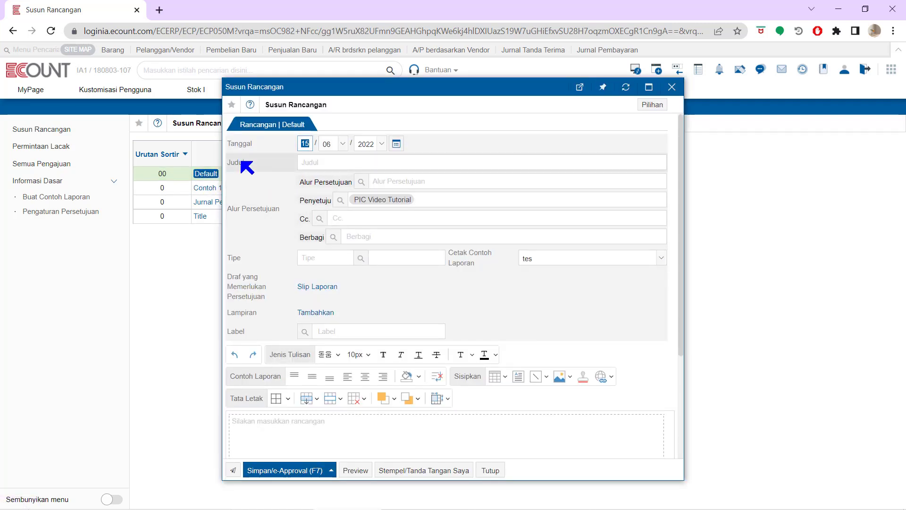
left_click(332, 158)
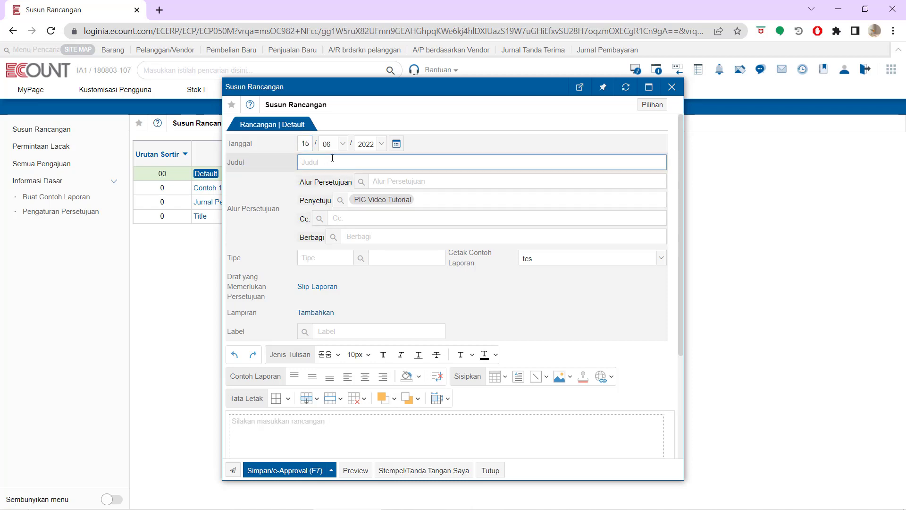
type("fgtrs")
Step: Enter two additional approvers in the 1 Garis Persetujuan list, one in each free row below the drafter
left_click(340, 201)
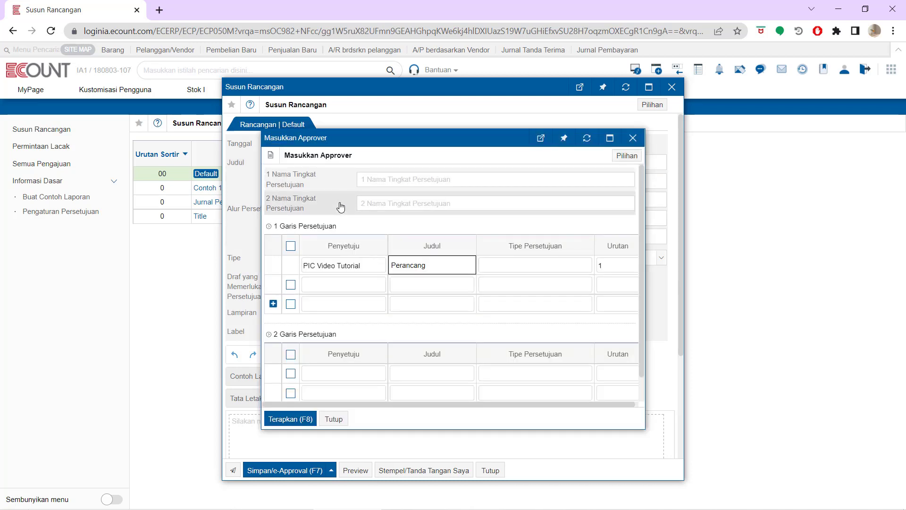
left_click(336, 285)
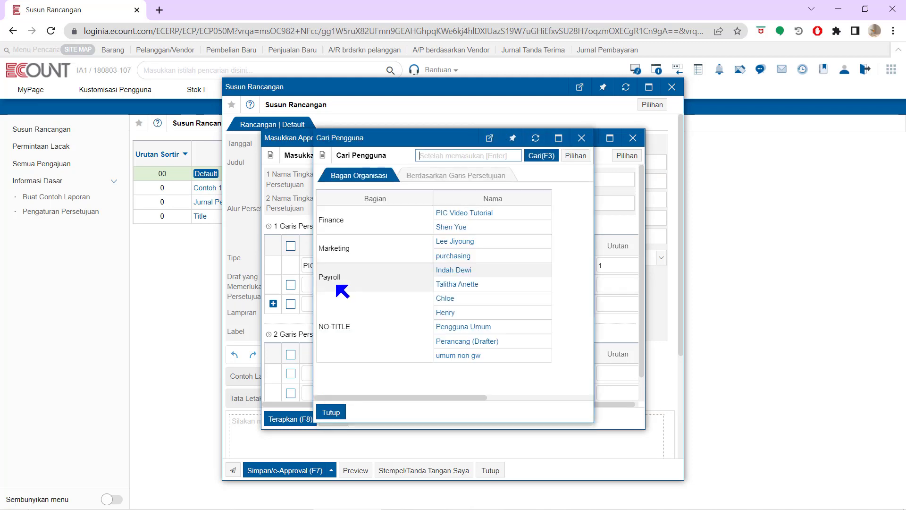
left_click(447, 298)
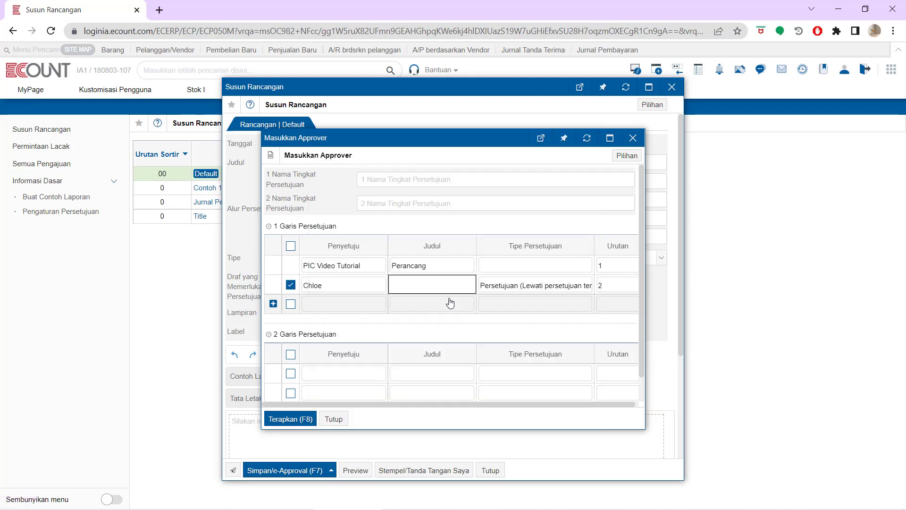
left_click(349, 301)
type("Henry")
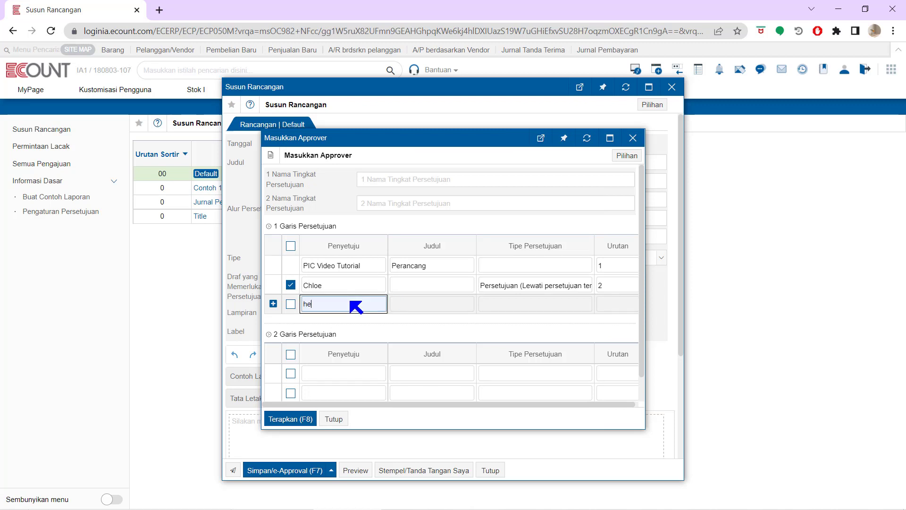
key("Return")
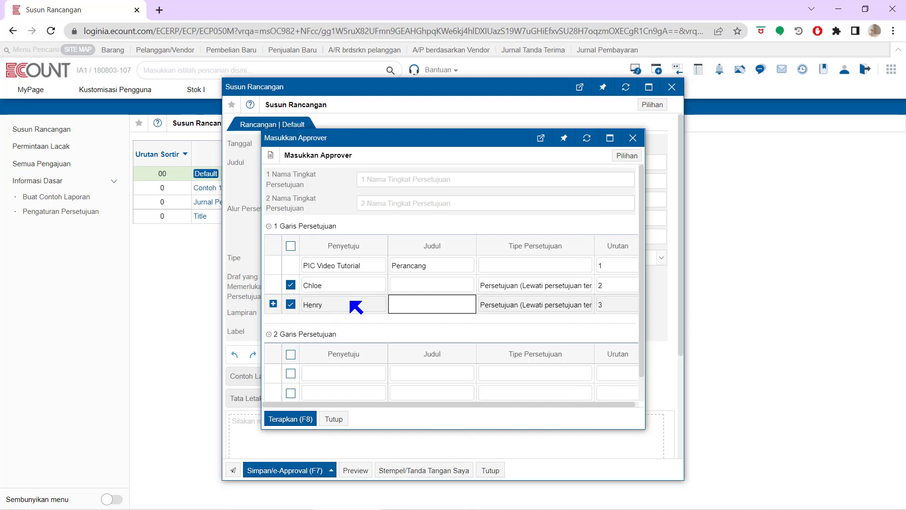
Step: Set the first added approver's title to "manager", add an empty approver row, and leave the approver entry without applying it
left_click(440, 286)
type("ma")
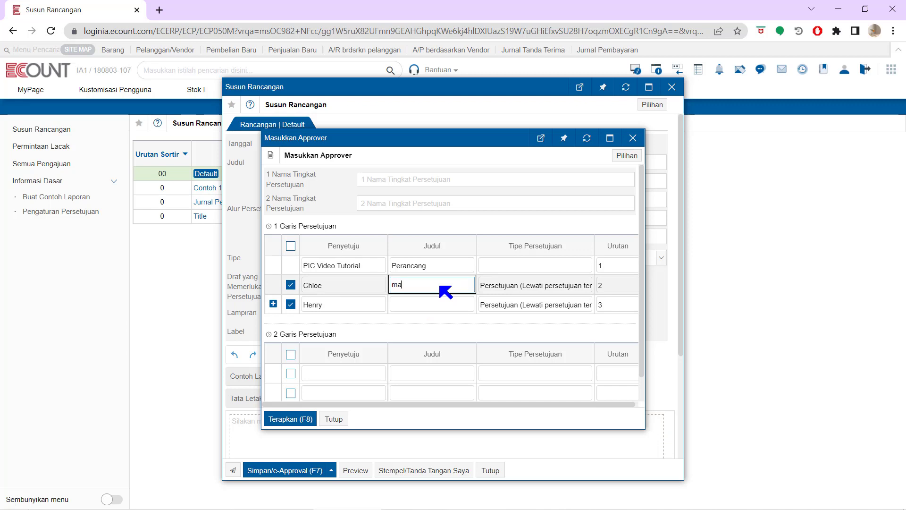
type("nagre")
key("BackSpace")
key("BackSpace")
type("er")
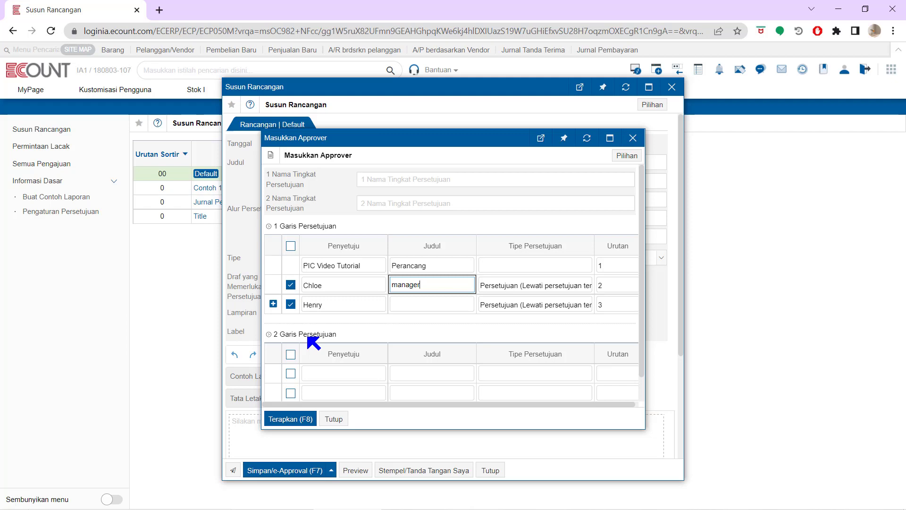
left_click(273, 305)
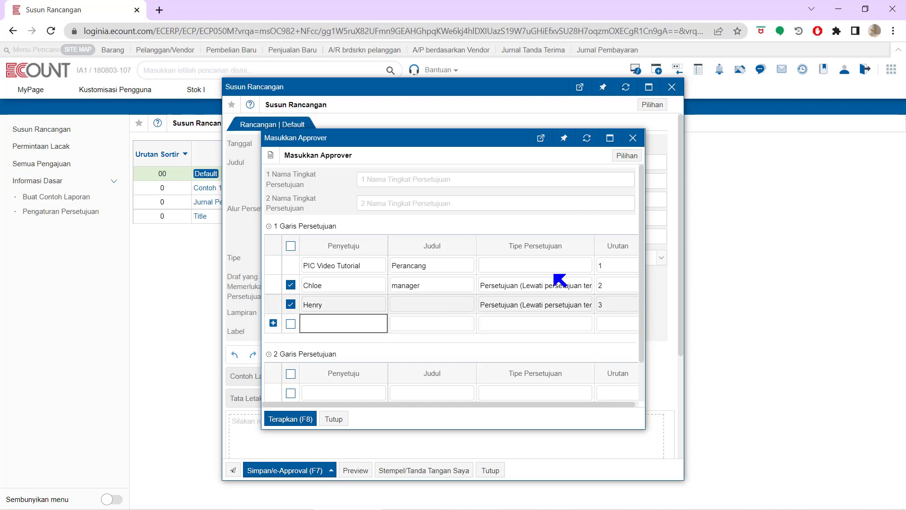
left_click(635, 142)
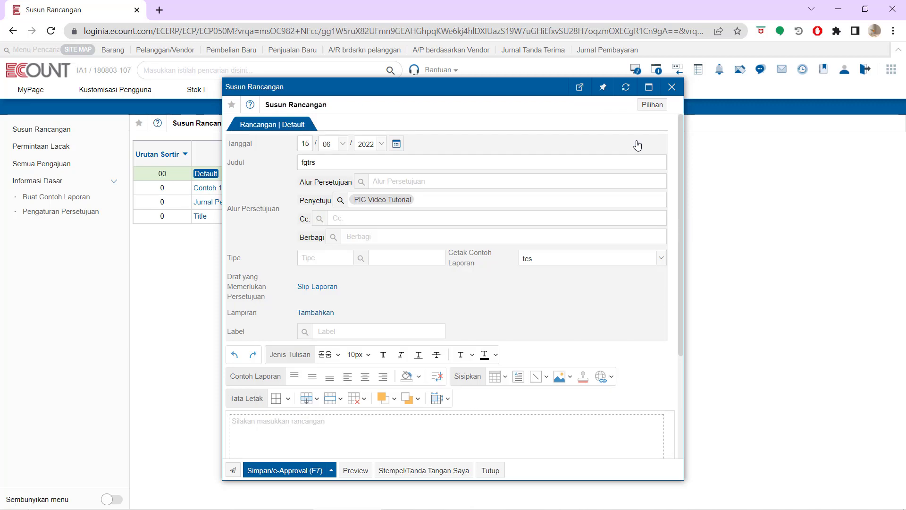
Step: Load the Laporan Bulanan approval flow into the draft and replace it with the personal Marketing approval flow
left_click(364, 182)
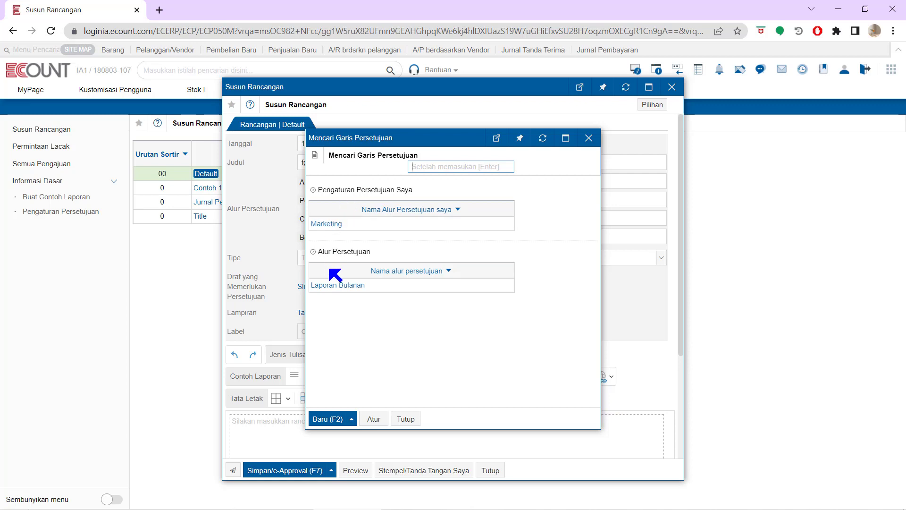
left_click(350, 288)
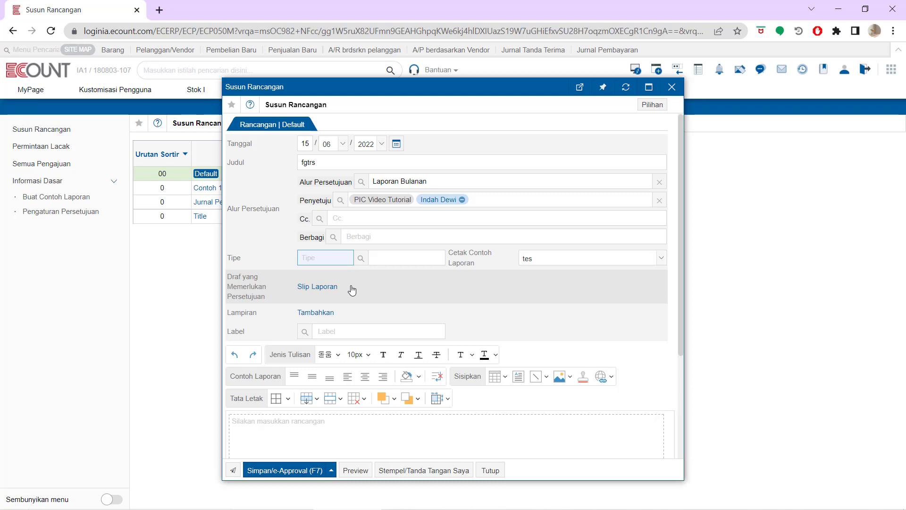
left_click(361, 183)
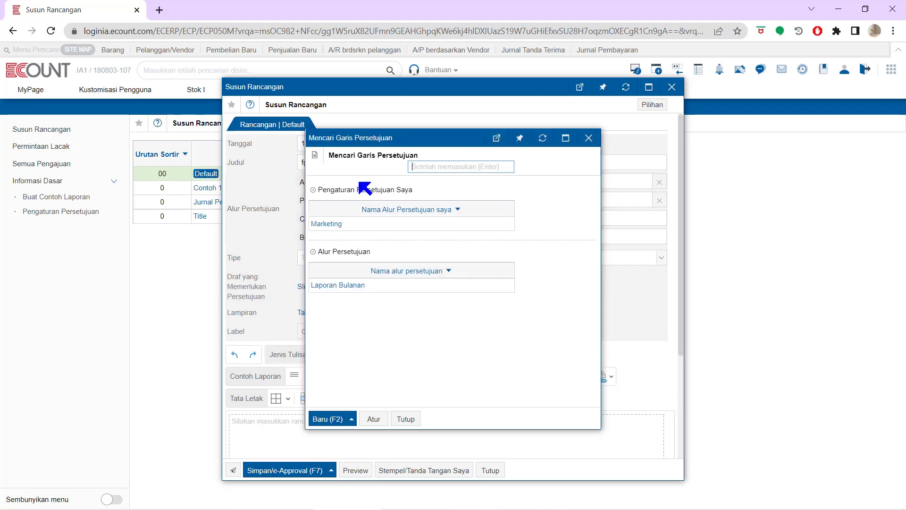
left_click_drag(414, 190, 358, 194)
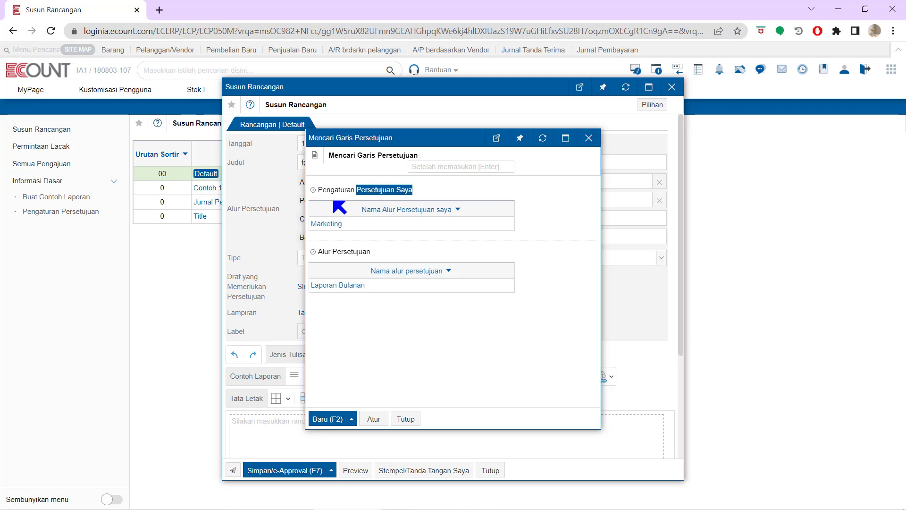
left_click(326, 224)
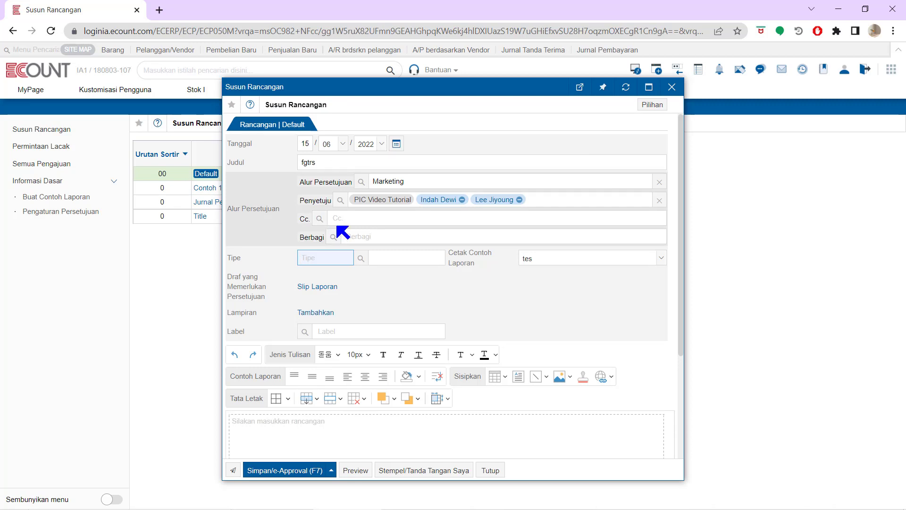
left_click(362, 183)
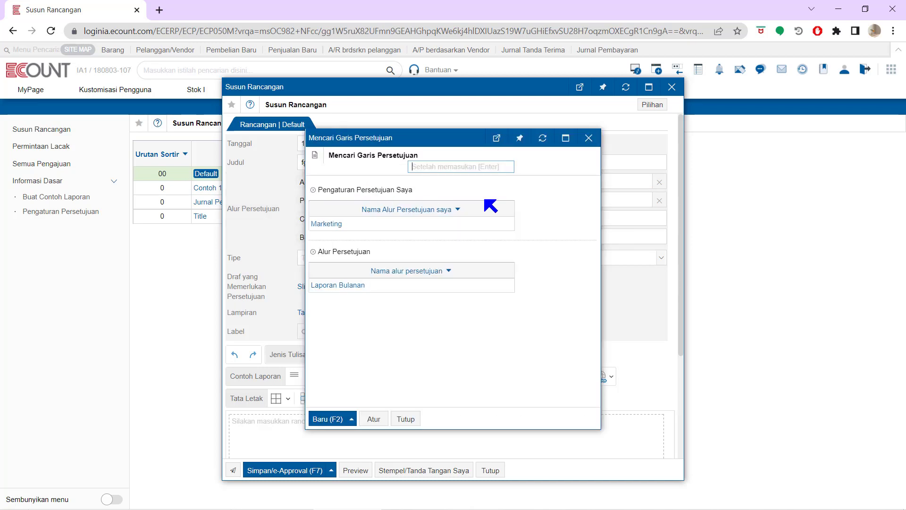
left_click(373, 221)
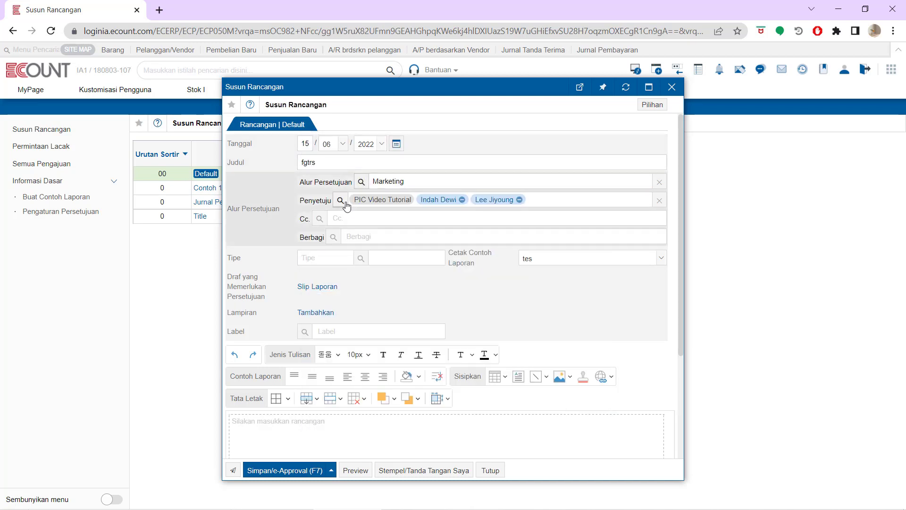
Step: Examine the approval types available for an approver, the bypass approval illustration, and the options for registering a new type
left_click(350, 202)
left_click(532, 285)
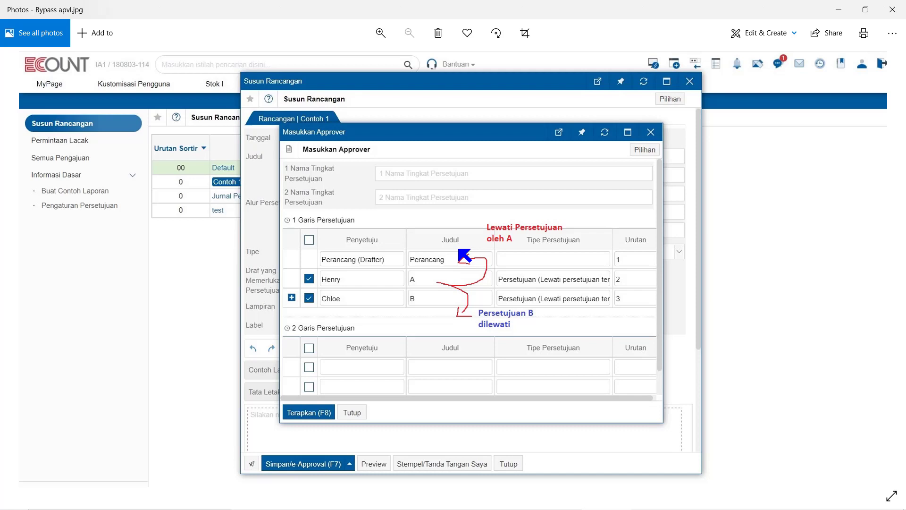
key("Right")
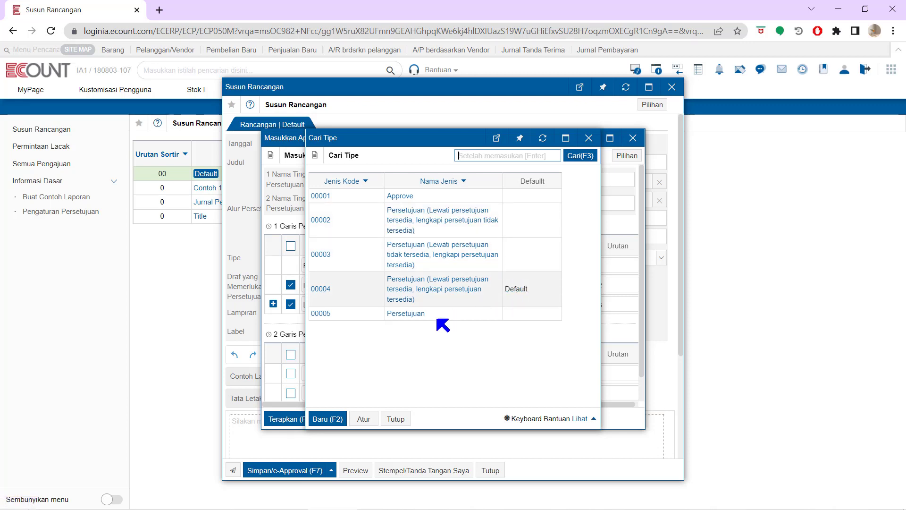
left_click(329, 420)
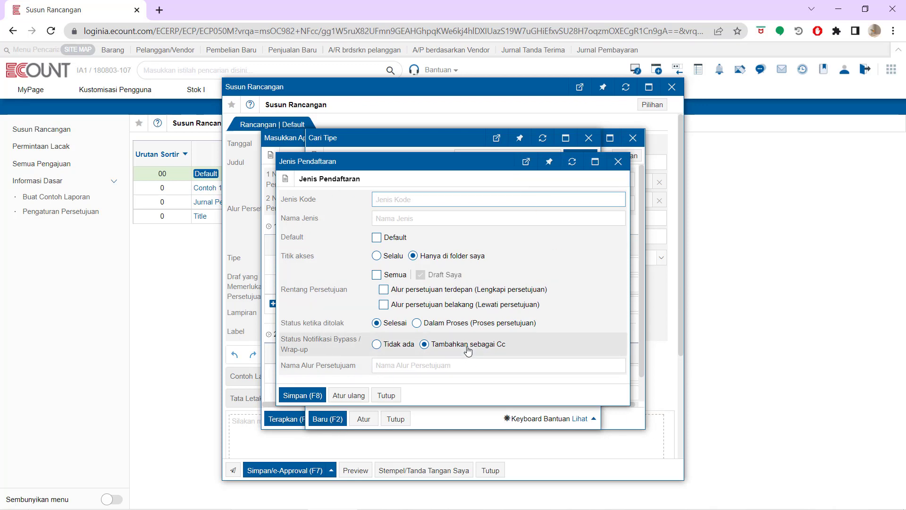
left_click(618, 161)
left_click(588, 138)
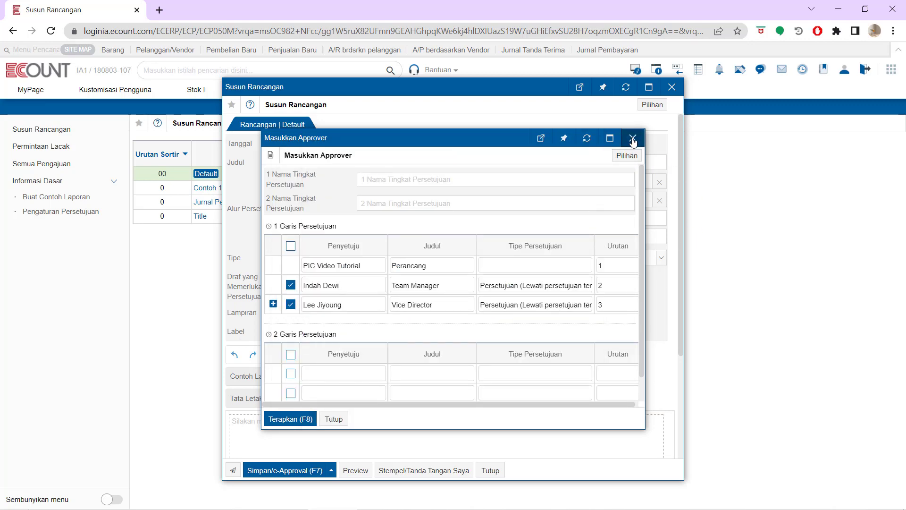
left_click(633, 137)
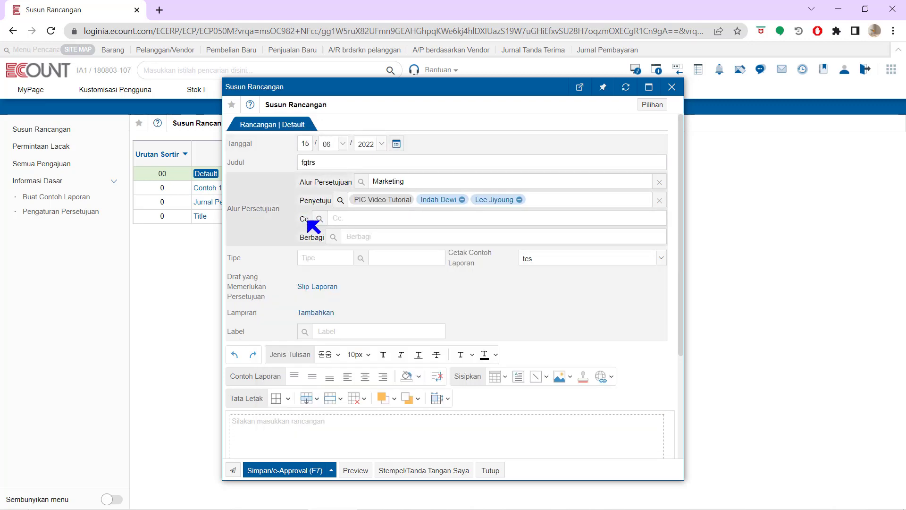
Step: Add PIC Video Tutorial and purchasing as Cc. recipients of the draft
left_click(320, 218)
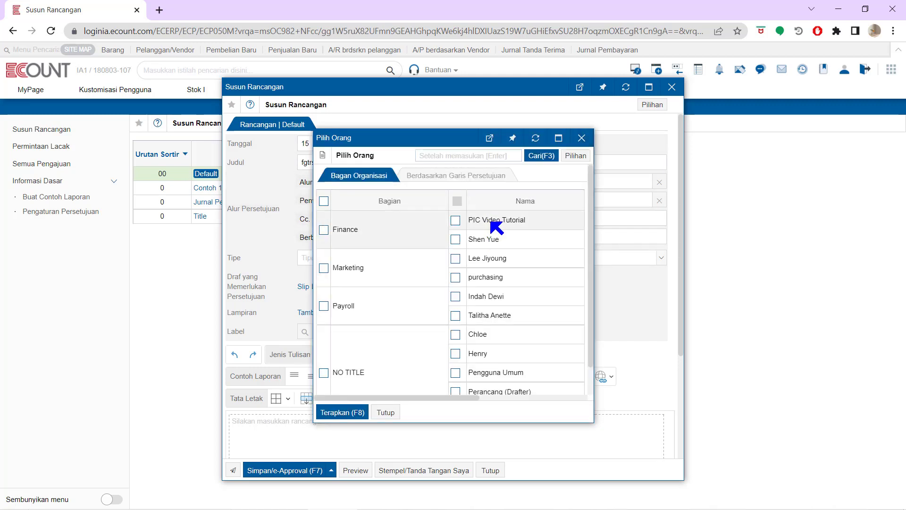
left_click(456, 220)
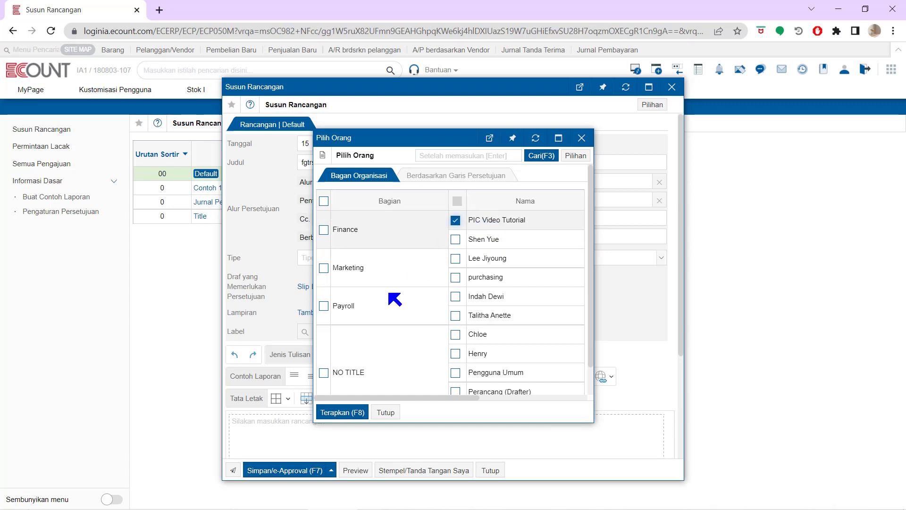
left_click(342, 412)
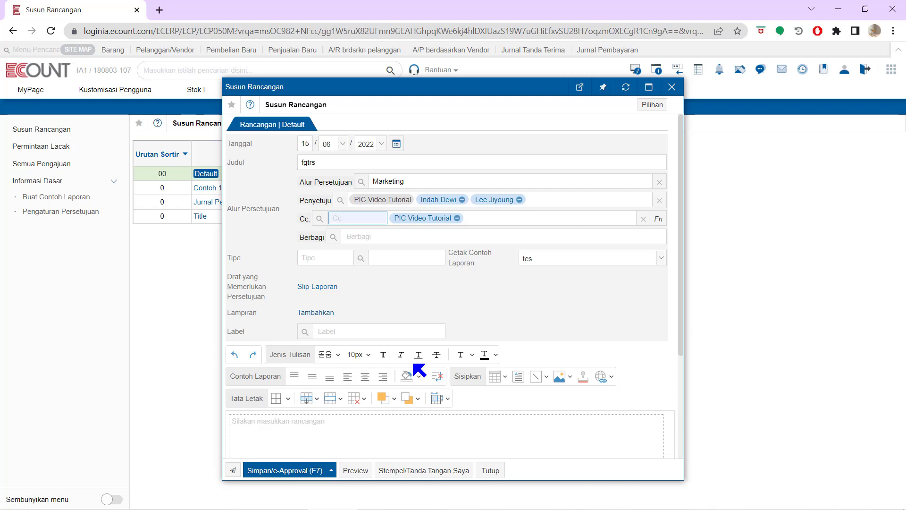
left_click(319, 218)
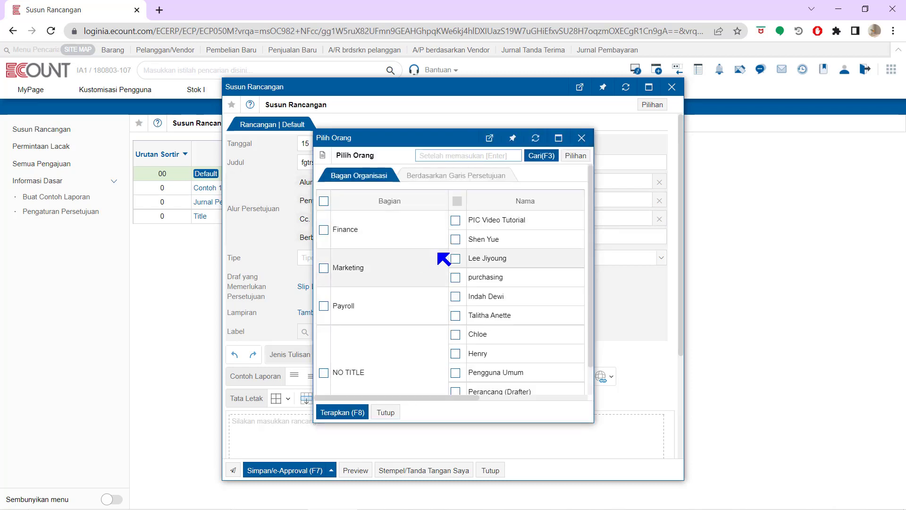
left_click(456, 277)
left_click(342, 412)
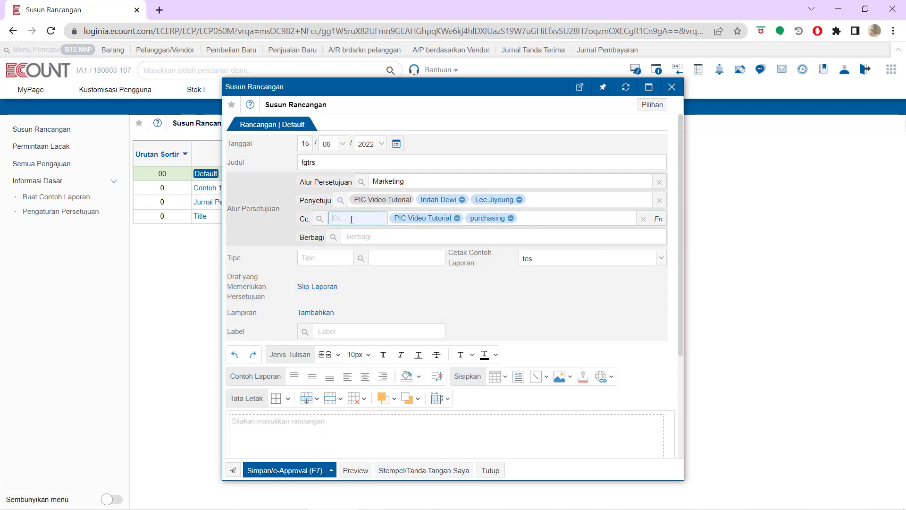
Step: Review the settings for when Cc. recipients and shared users can view the draft document
left_click(663, 224)
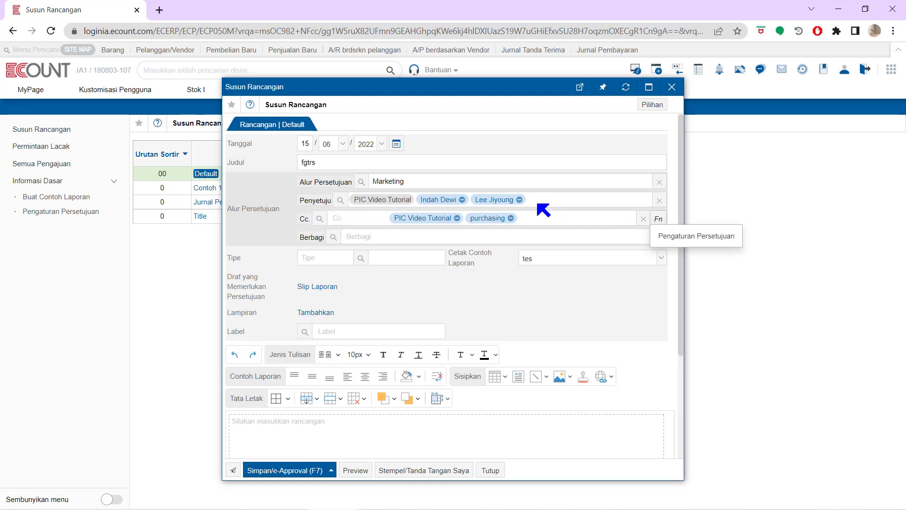
left_click(670, 241)
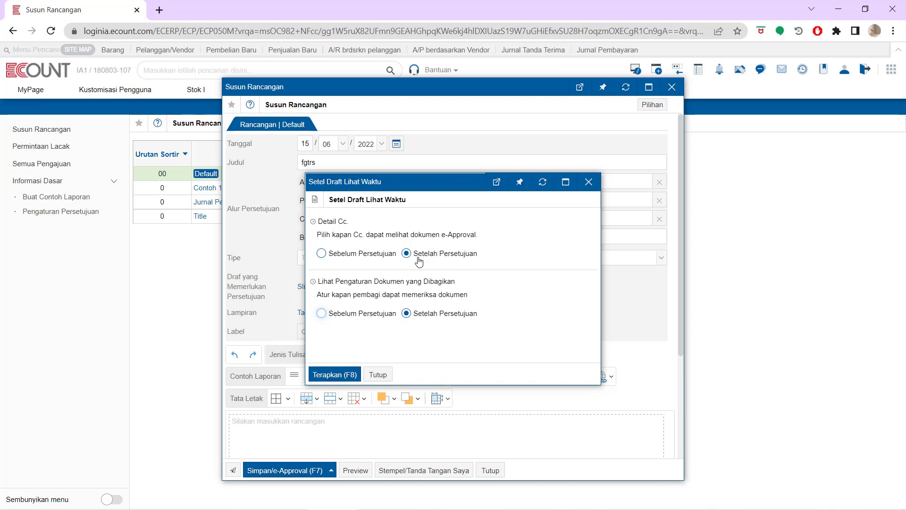
left_click(589, 182)
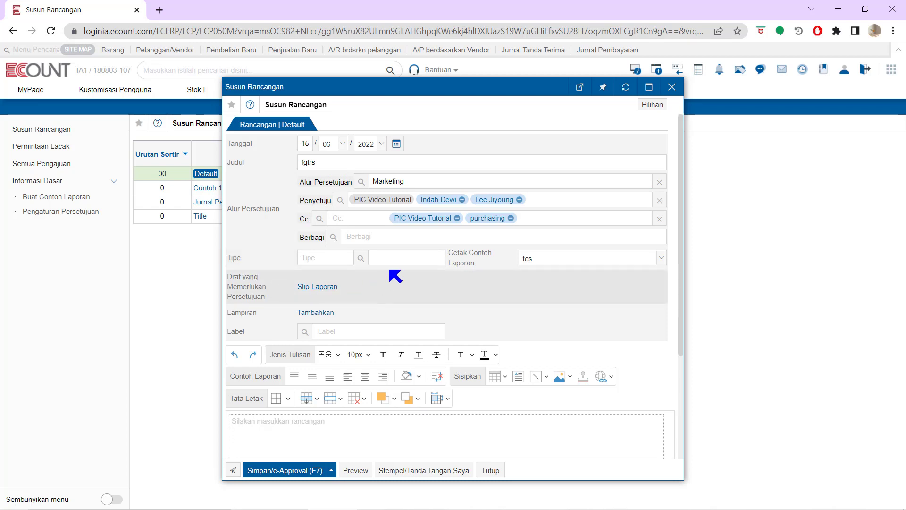
Step: Set the draft's type to 00002 Akuntansi and its print template to Contoh Laporan Default
left_click(361, 258)
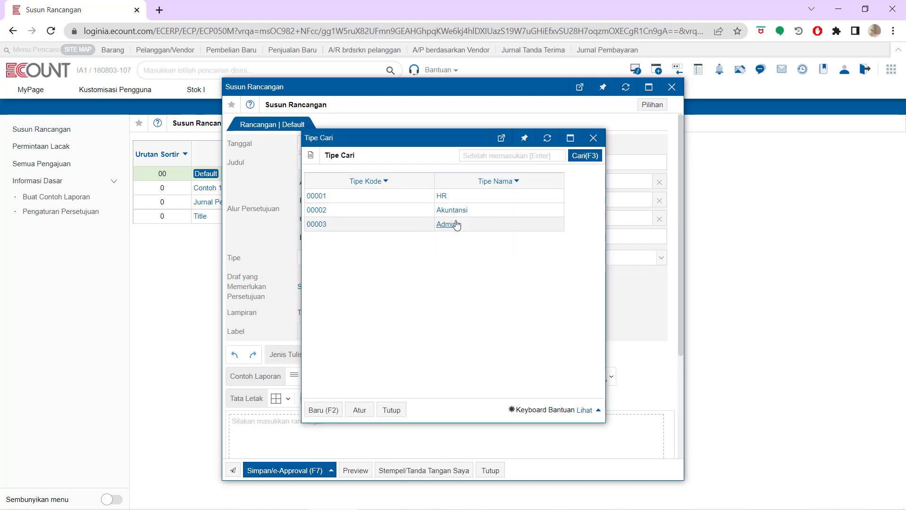
left_click(445, 211)
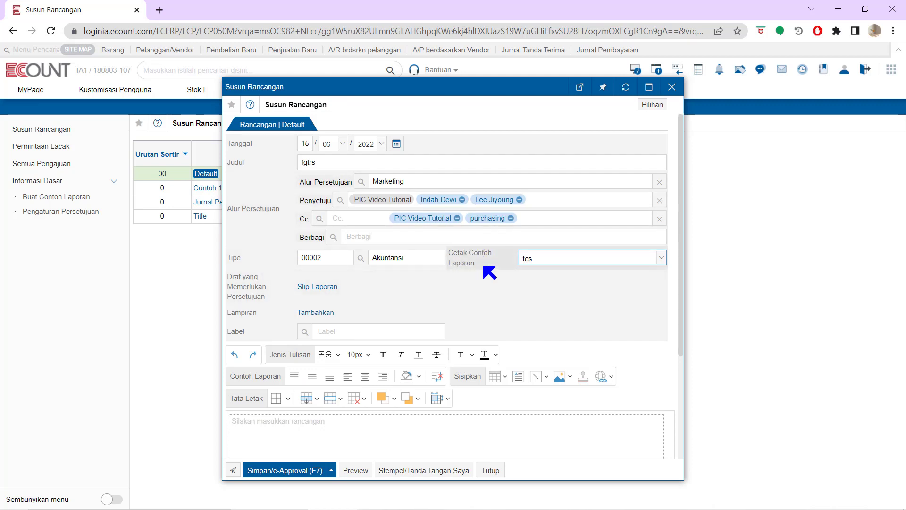
left_click(538, 263)
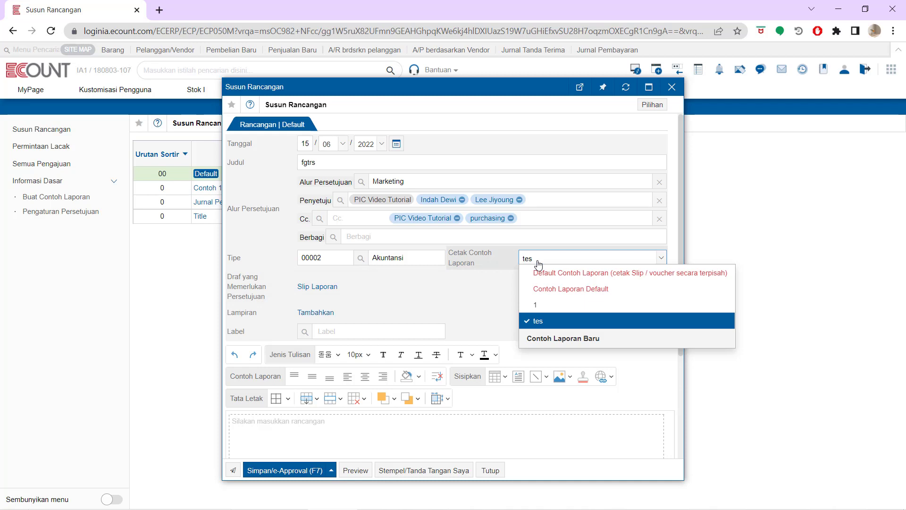
left_click(567, 288)
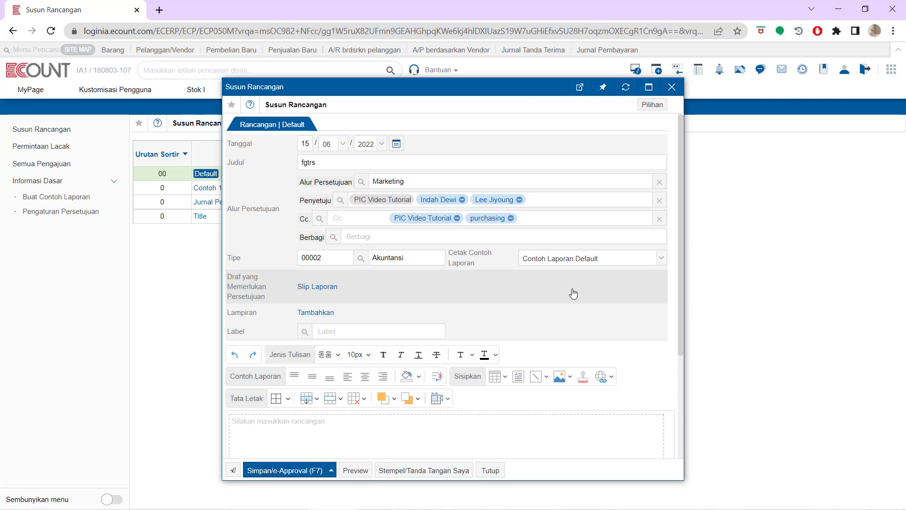
Step: Insert a table with two rows and three columns into the body of the draft
scroll(573, 294, "down", 1)
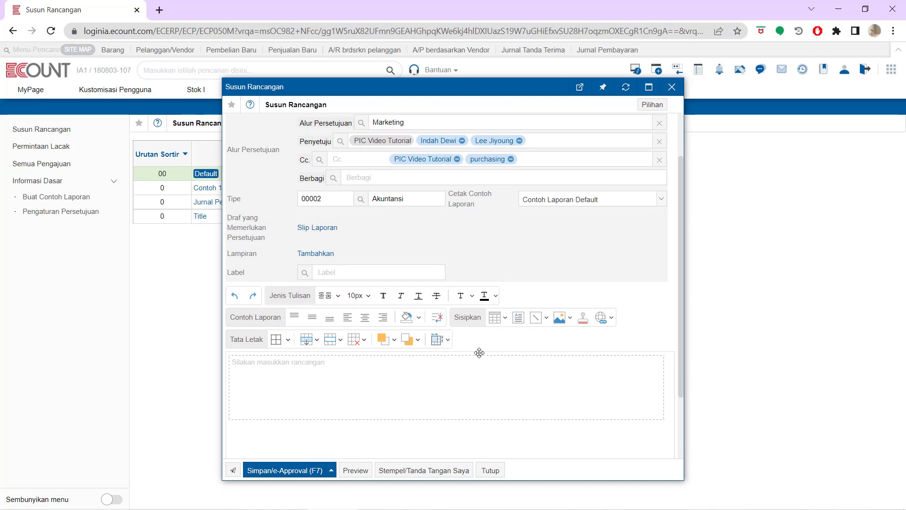
left_click(505, 321)
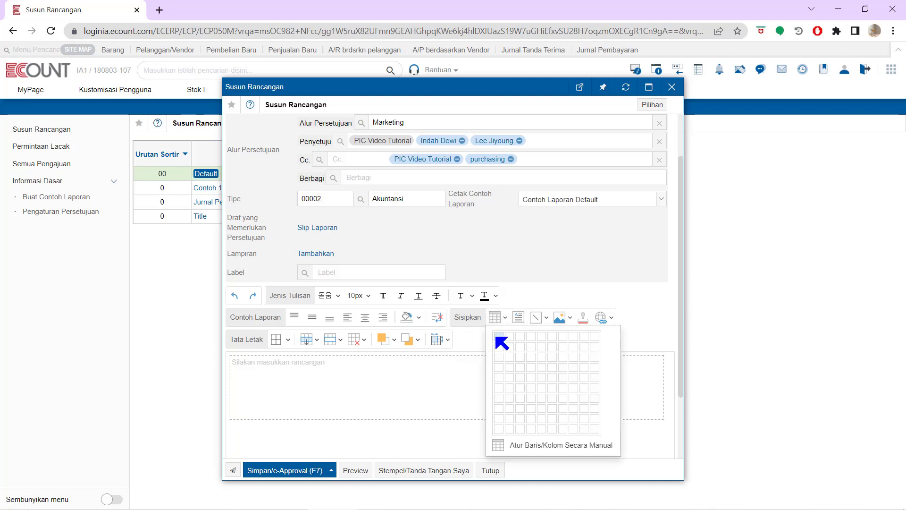
left_click(518, 349)
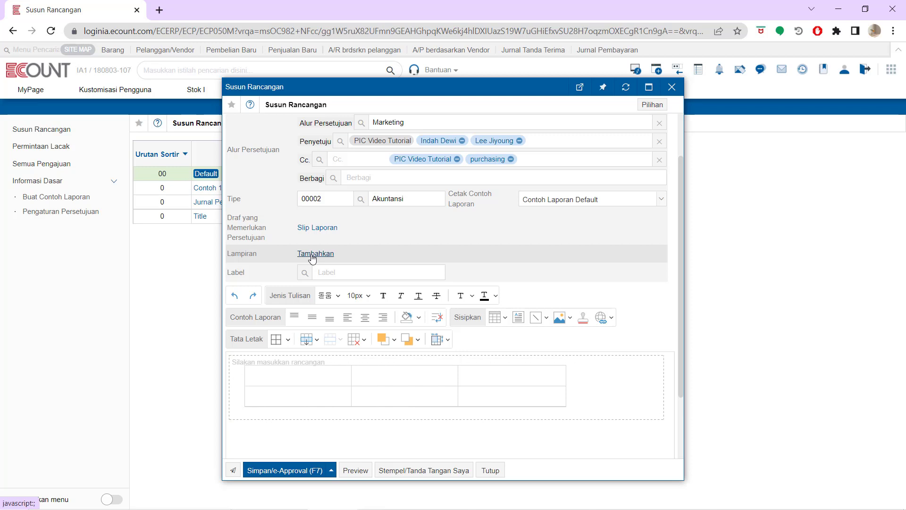
Step: Attach the image file EES from the LOGO folder on the Desktop to the draft
left_click(312, 257)
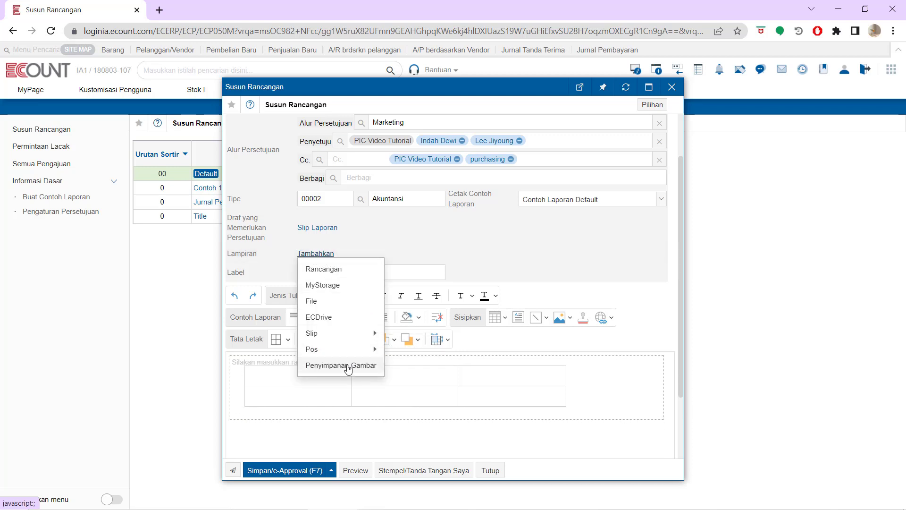
left_click(312, 302)
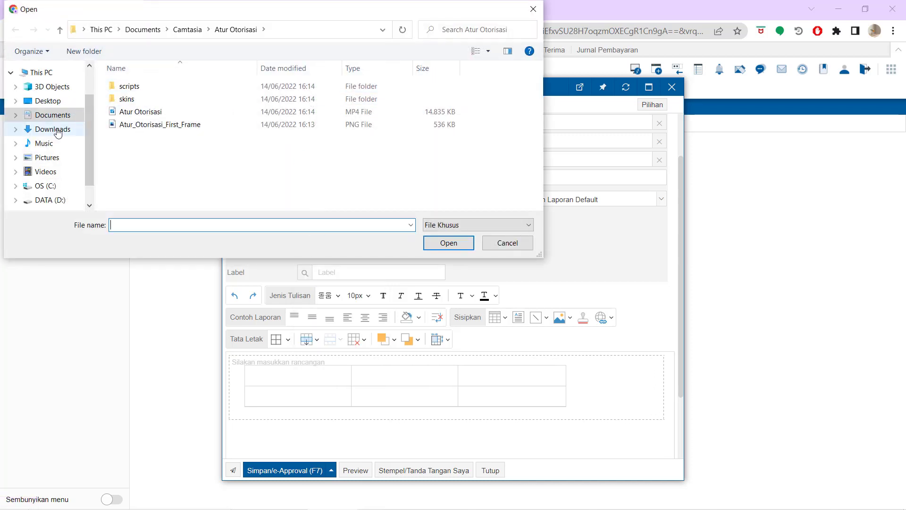
left_click(56, 101)
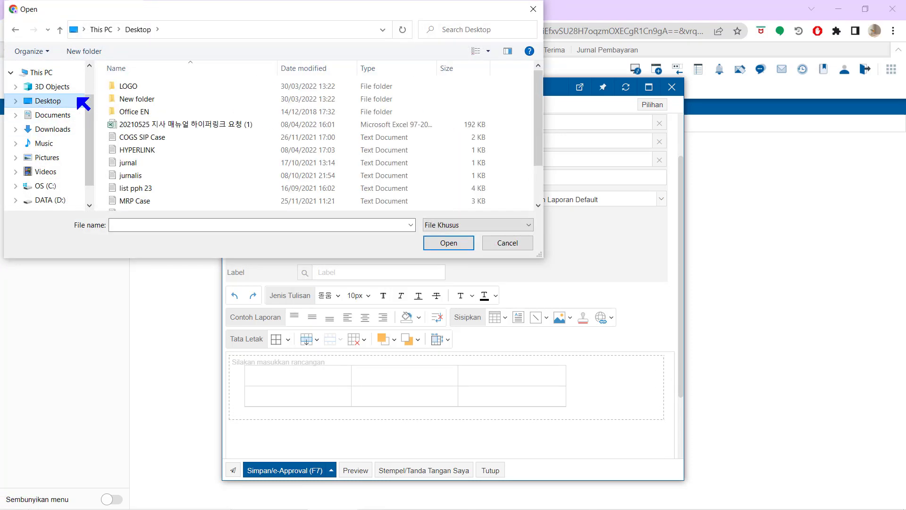
double_click(121, 86)
left_click(146, 119)
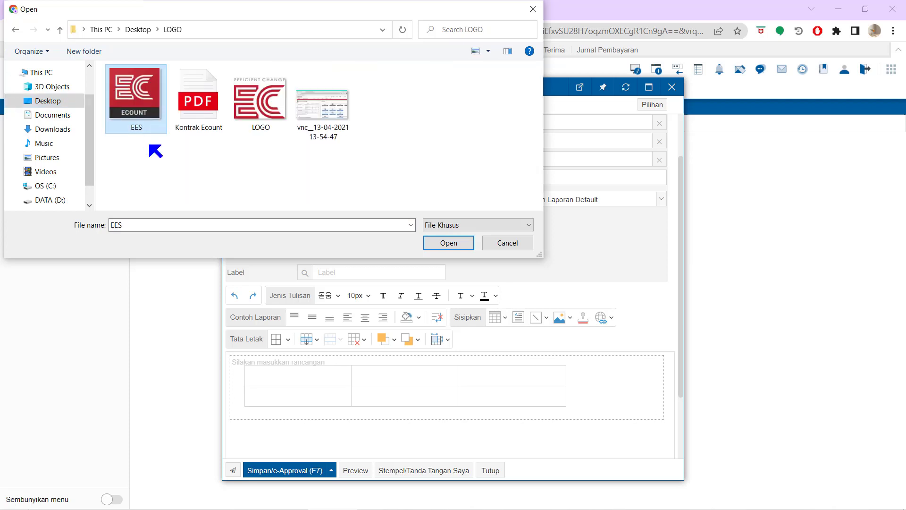
left_click(451, 243)
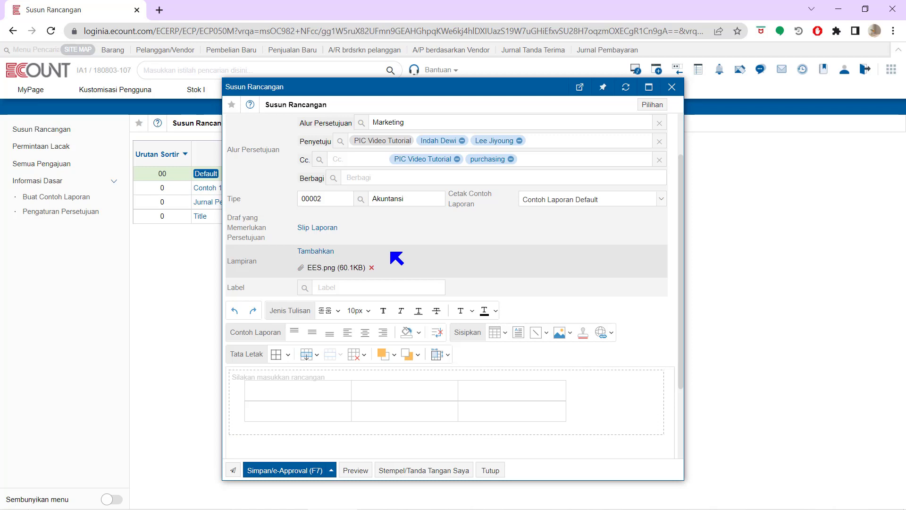
Step: Register LOGO.png as a new MyStorage entry titled logo and attach that entry to the draft
left_click(314, 252)
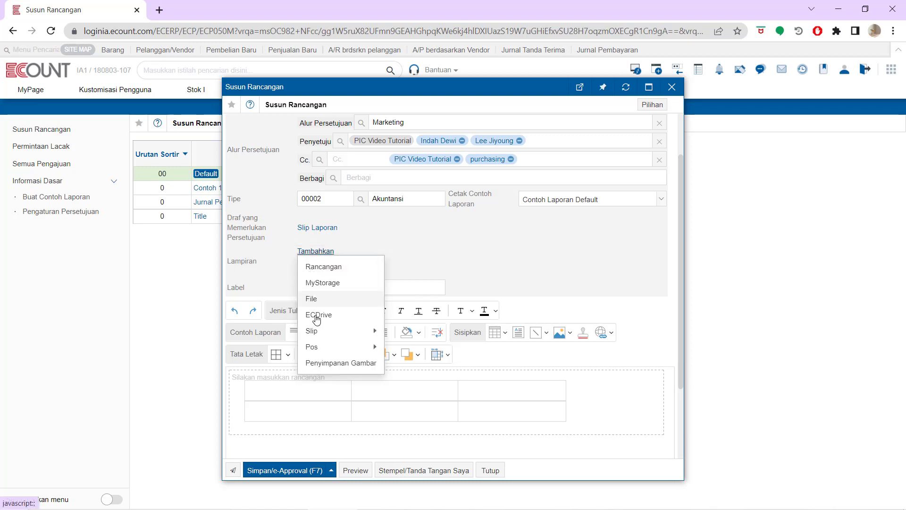
left_click(323, 283)
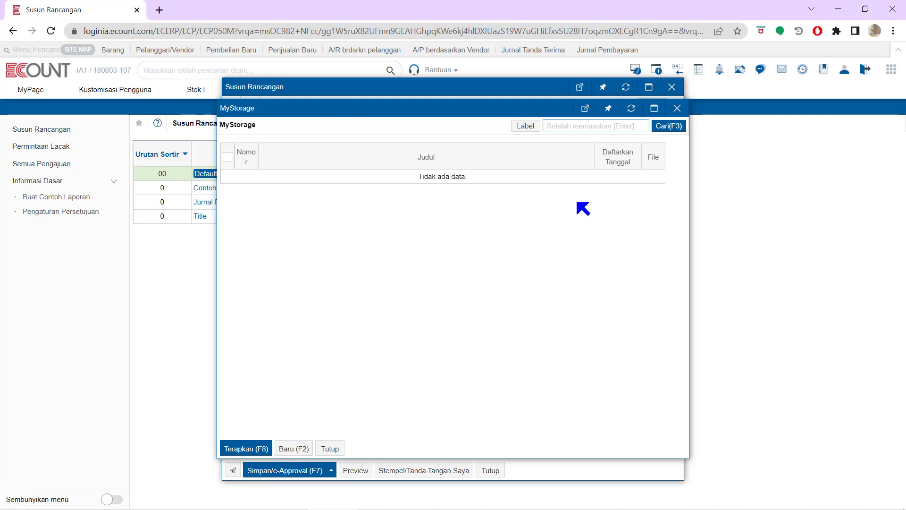
left_click(287, 449)
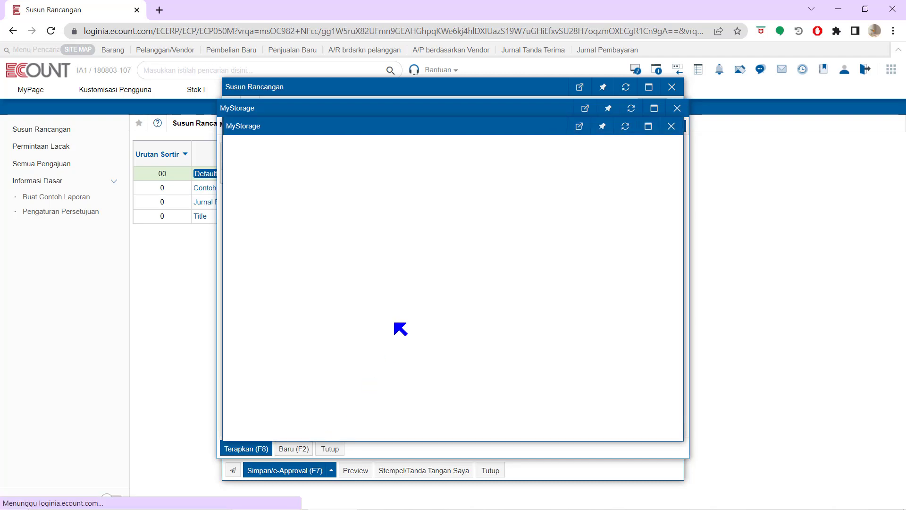
left_click(325, 183)
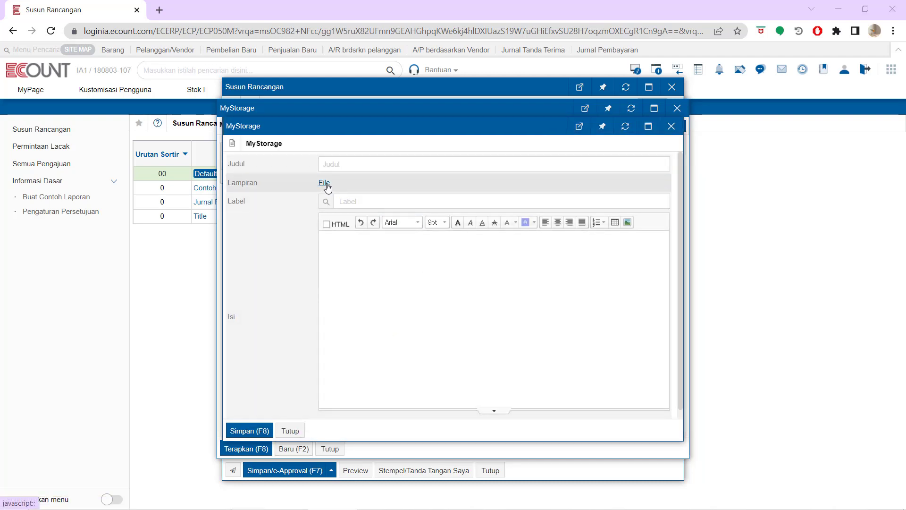
left_click(250, 115)
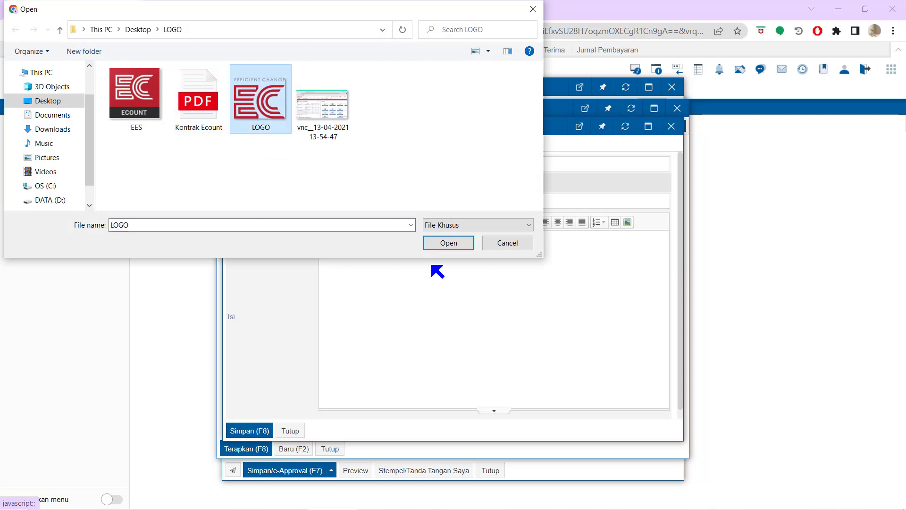
left_click(446, 244)
left_click(389, 168)
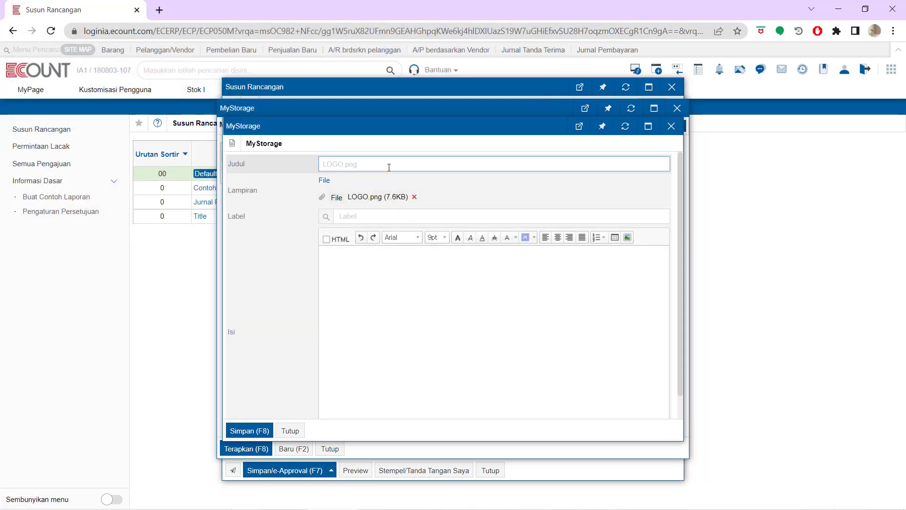
type("logo")
left_click(242, 429)
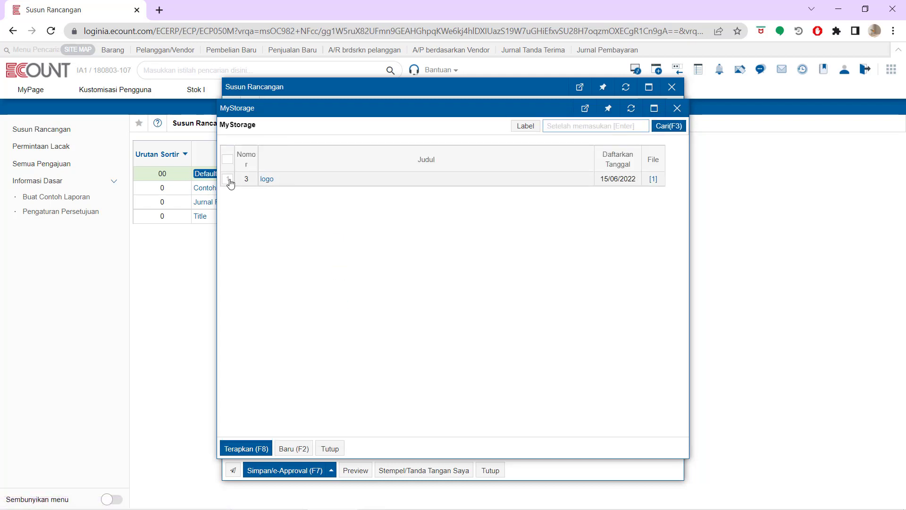
left_click(229, 181)
left_click(245, 448)
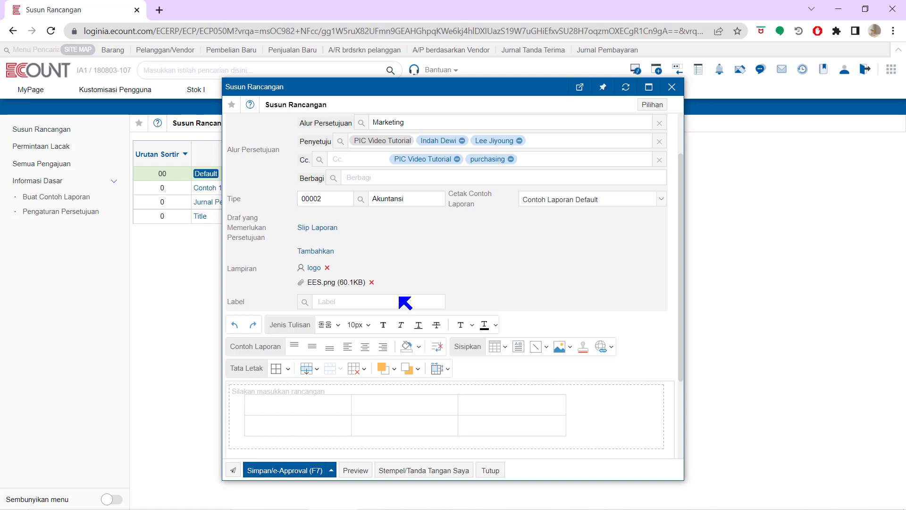
Step: Attach an existing draft document, choosing the first Purchase Order among the approved (Disetujui) requests
left_click(314, 253)
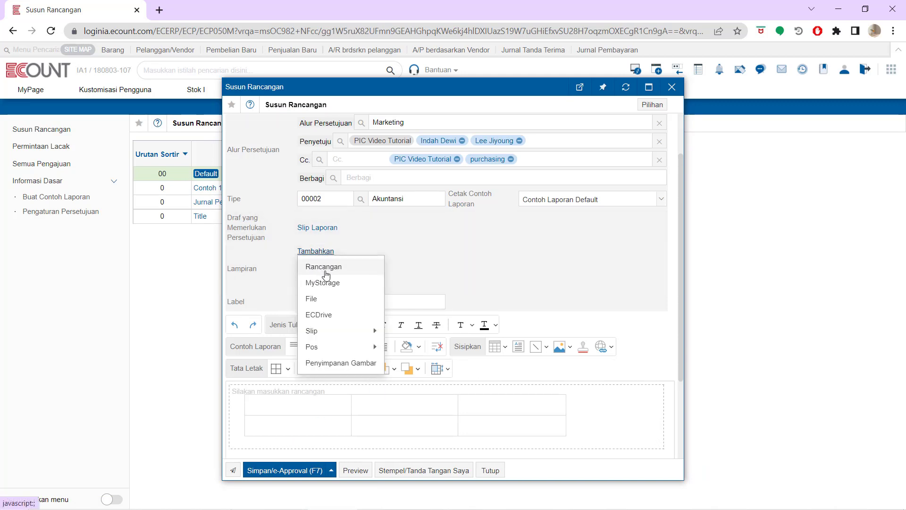
left_click(322, 267)
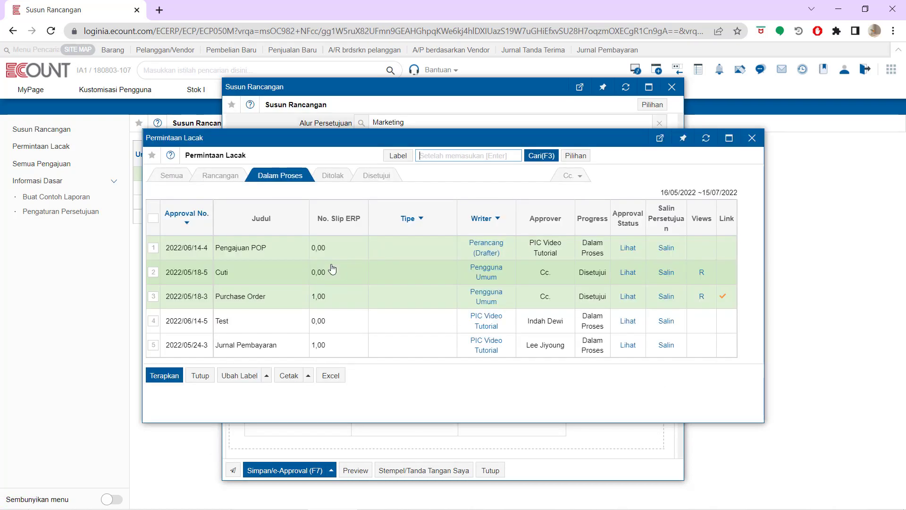
left_click(327, 178)
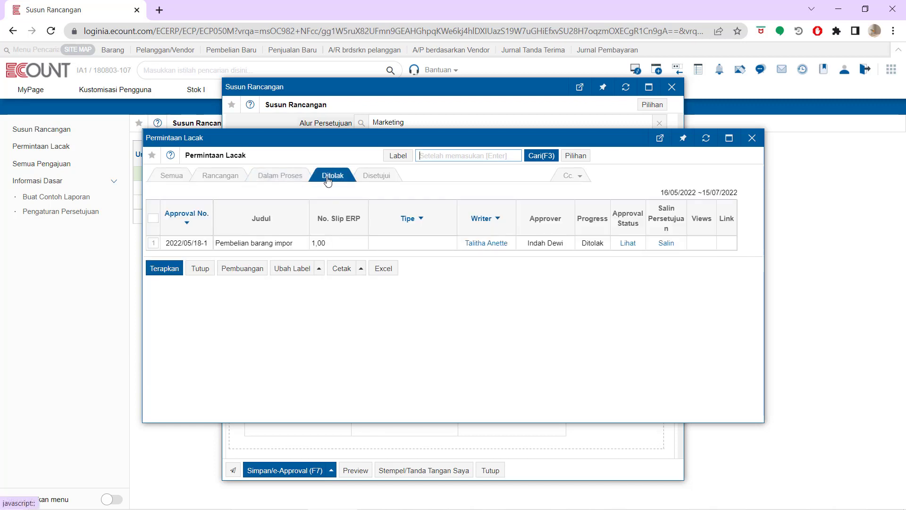
left_click(387, 178)
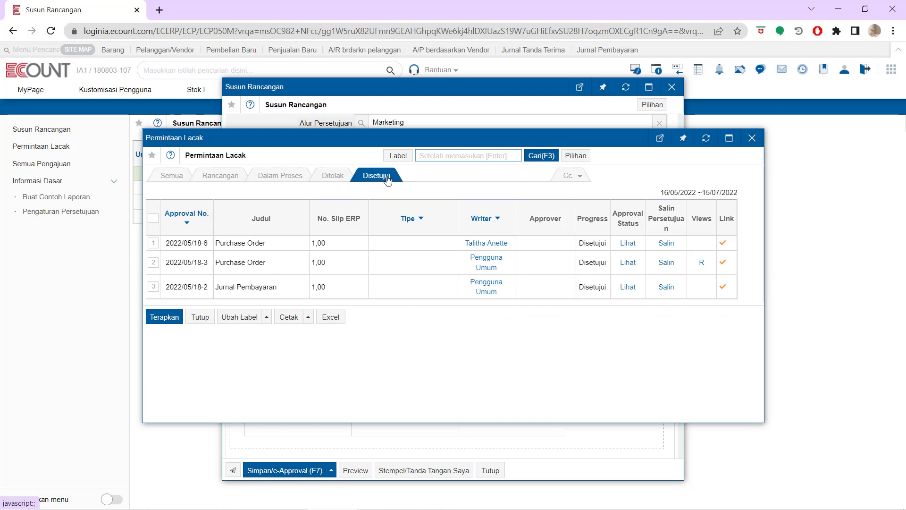
left_click(153, 242)
left_click(165, 317)
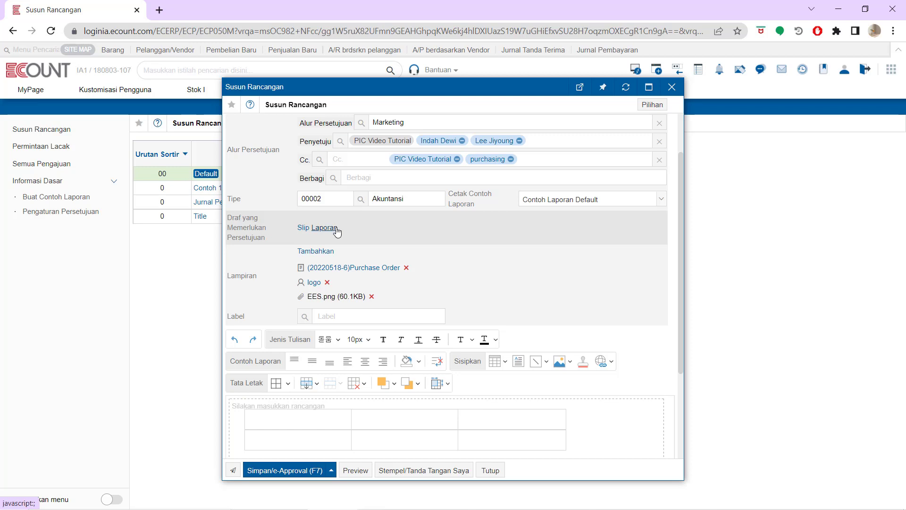
Step: Create a new Jurnal Pembayaran ERP slip for the draft requiring approval
left_click(305, 228)
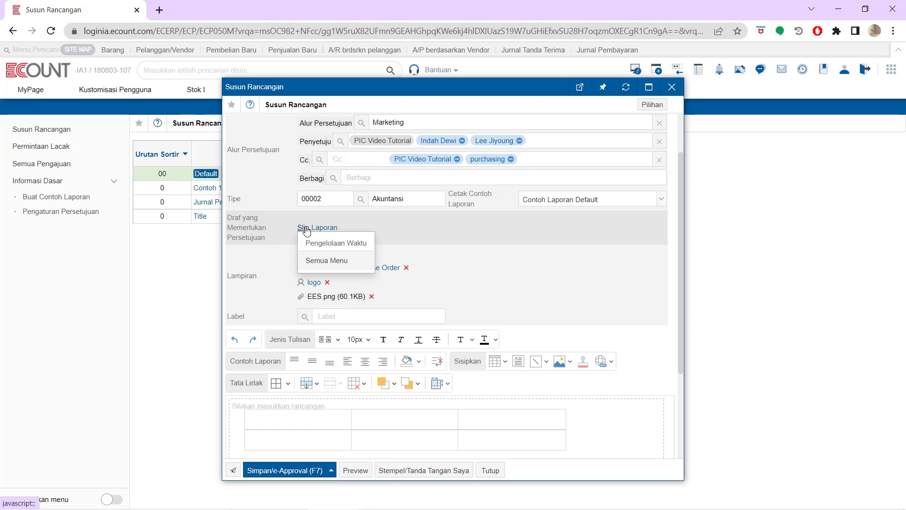
left_click(336, 260)
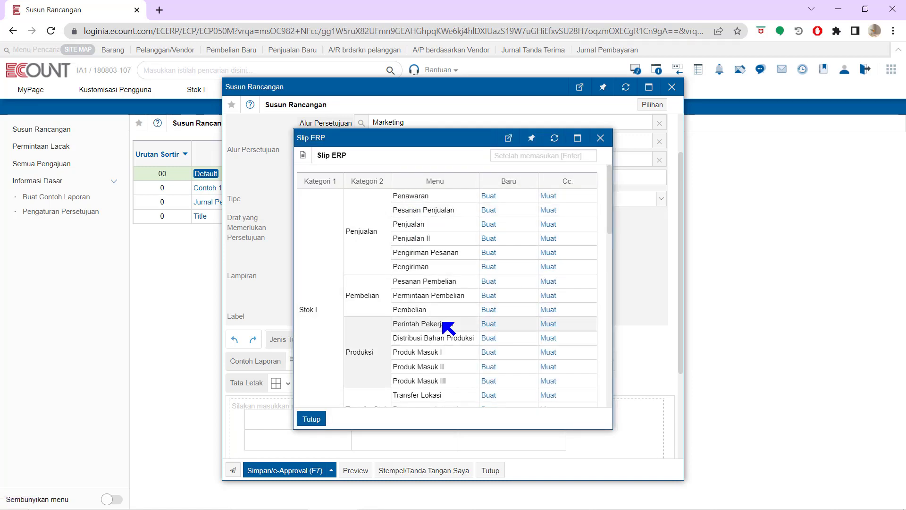
scroll(448, 325, "down", 6)
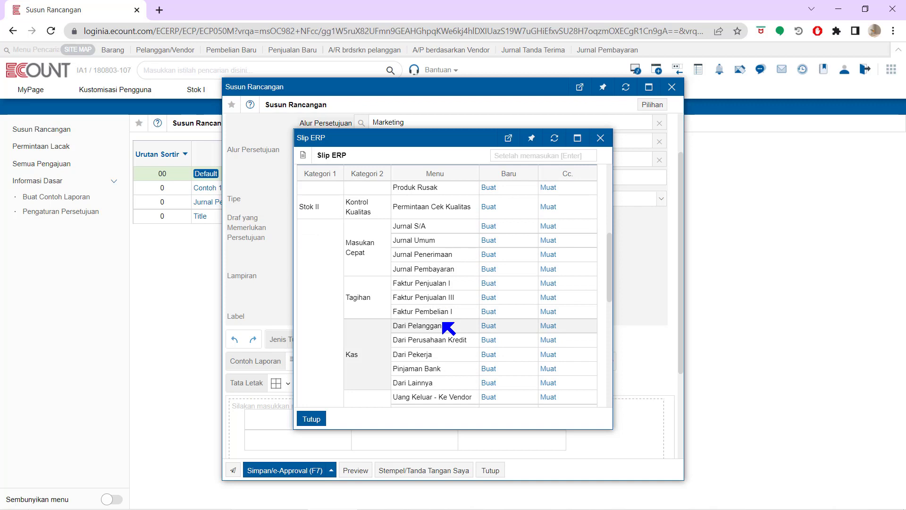
scroll(448, 326, "down", 3)
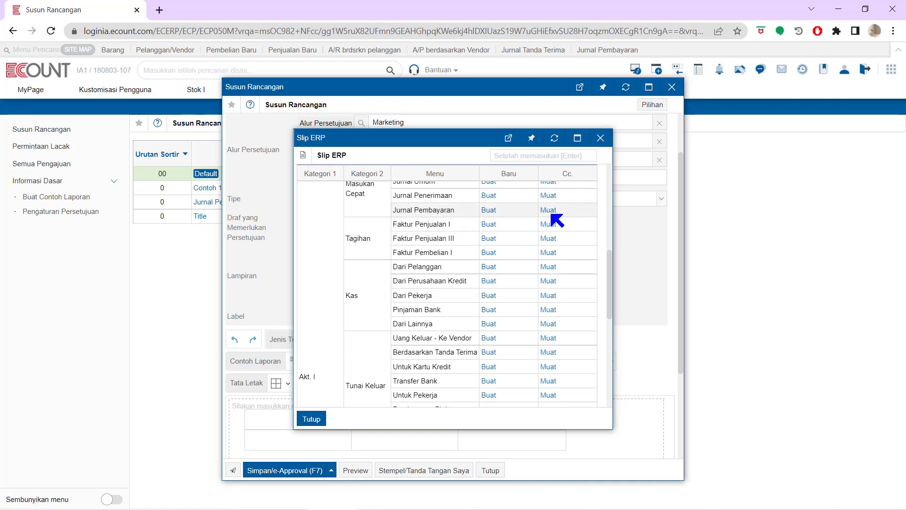
scroll(555, 221, "up", 2)
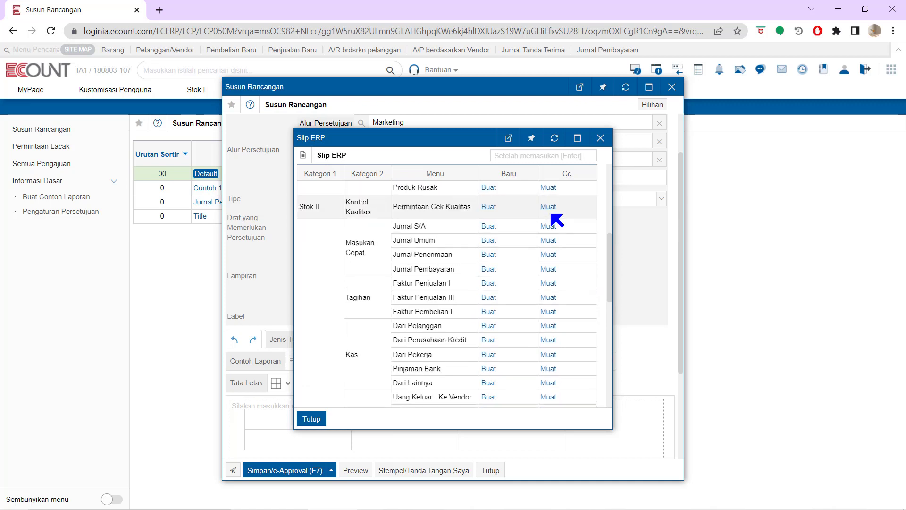
left_click(488, 270)
left_click(372, 338)
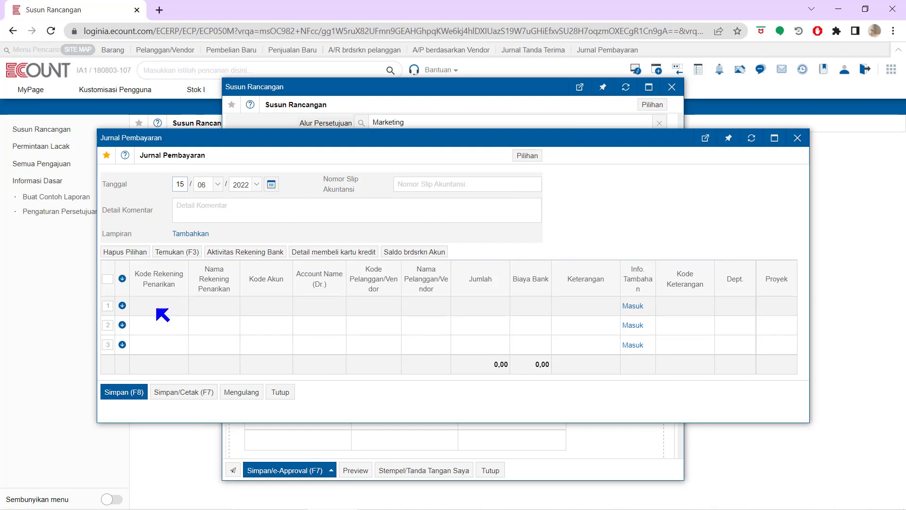
Step: In the slip's first row, choose Bank Debit Asia as the withdrawal account and 8109 as the account code
left_click(157, 310)
type("deb")
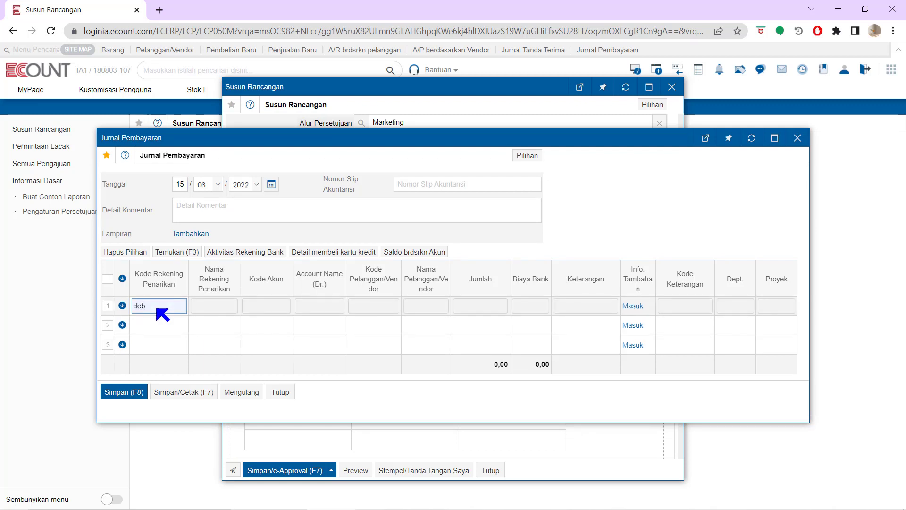
key("Return")
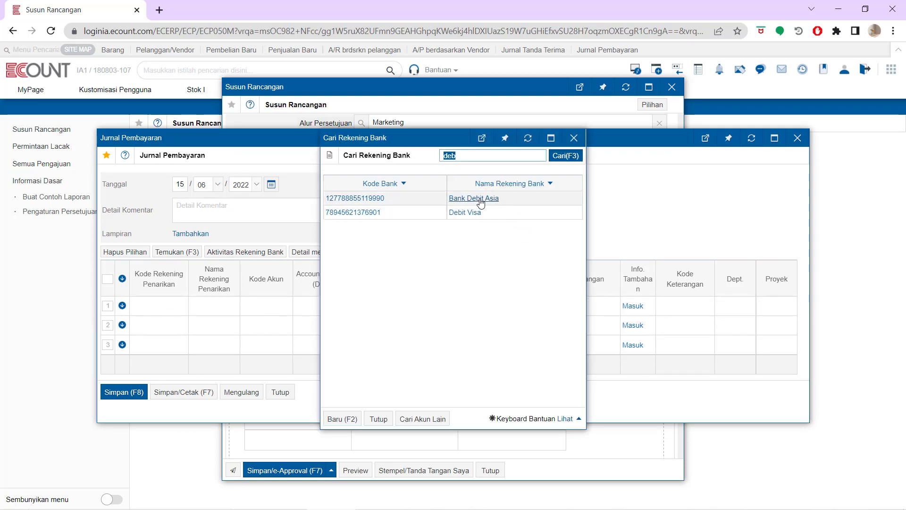
left_click(480, 202)
left_click(380, 312)
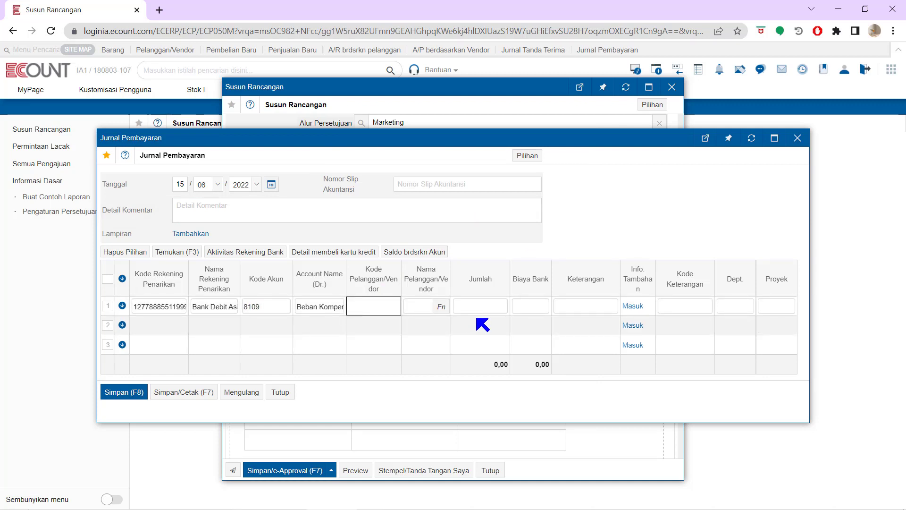
Step: Set the first row's vendor to Magnolia and its amount to 100.000, and save the payment journal slip
type("magnol")
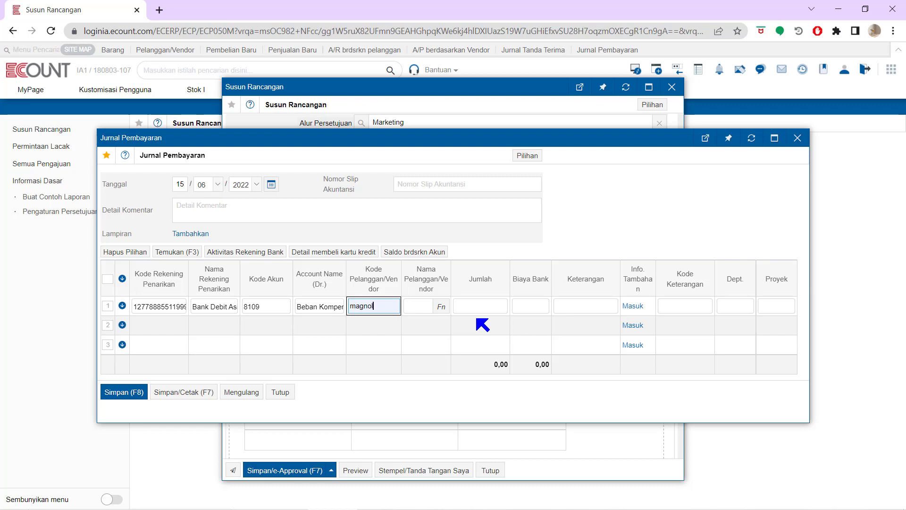
key("Return")
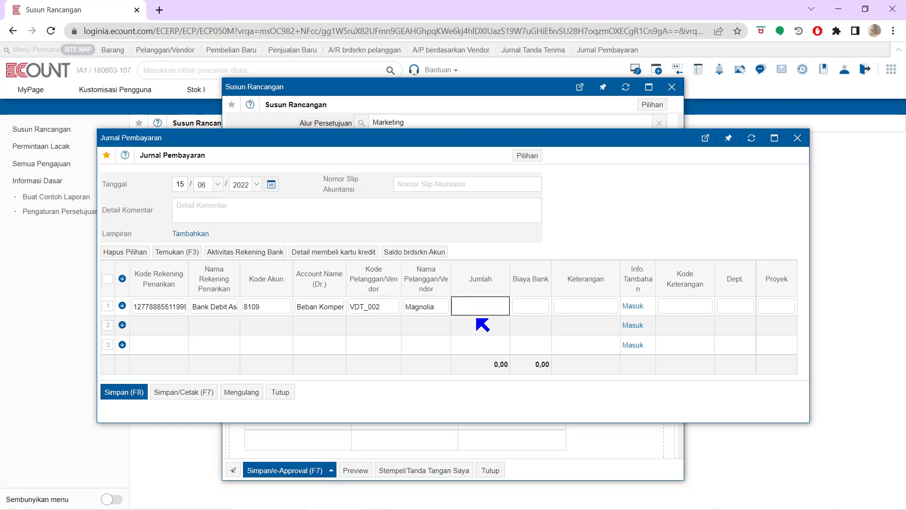
type("1000000")
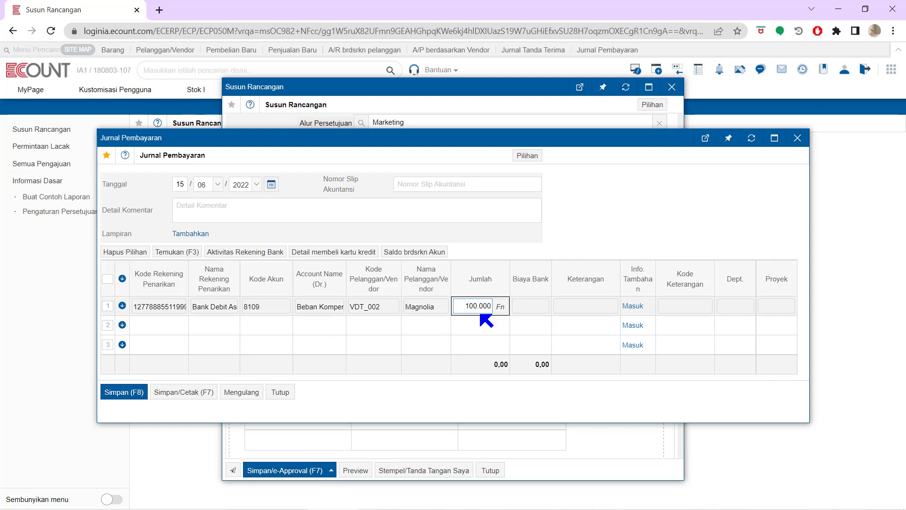
left_click(502, 248)
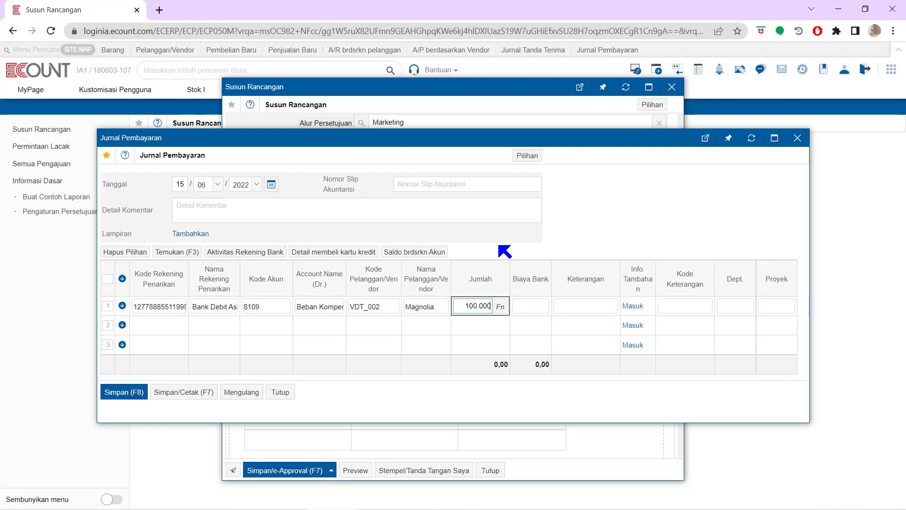
left_click(125, 392)
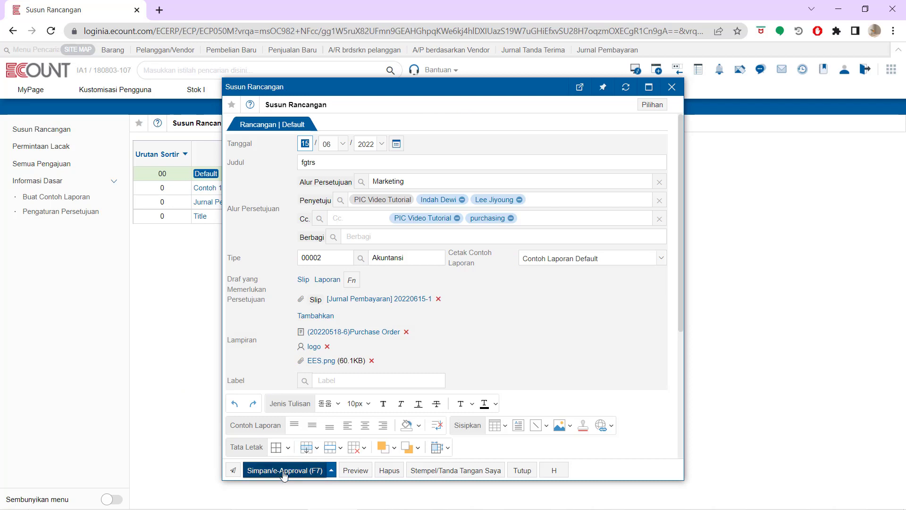
Step: Enable the Email, Pesan and Pemberitahuan Push Aplikasi notifications for the draft and submit it for e-Approval
mouse_move(306, 473)
mouse_move(279, 471)
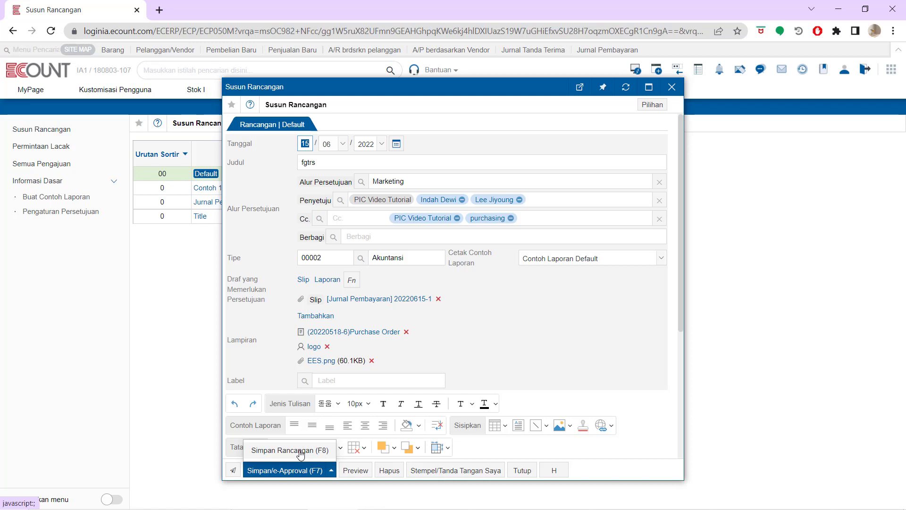
left_click(232, 471)
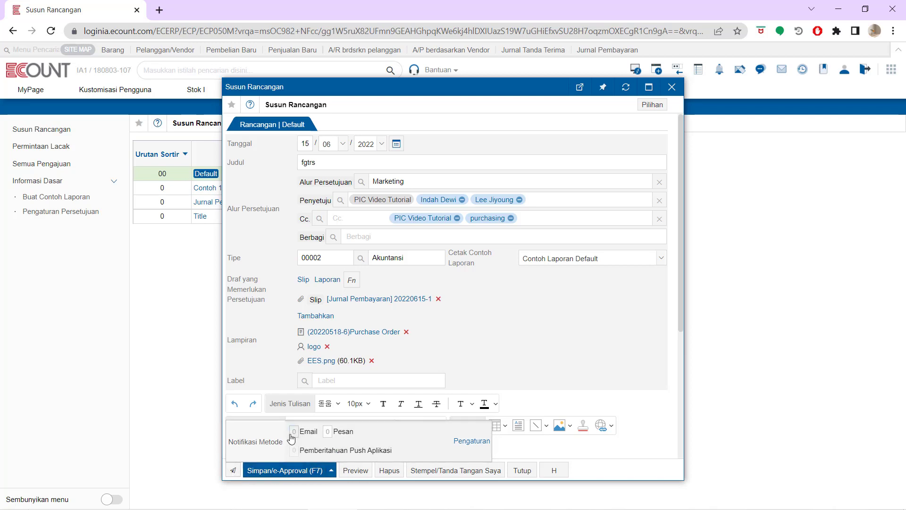
left_click(320, 435)
left_click(327, 431)
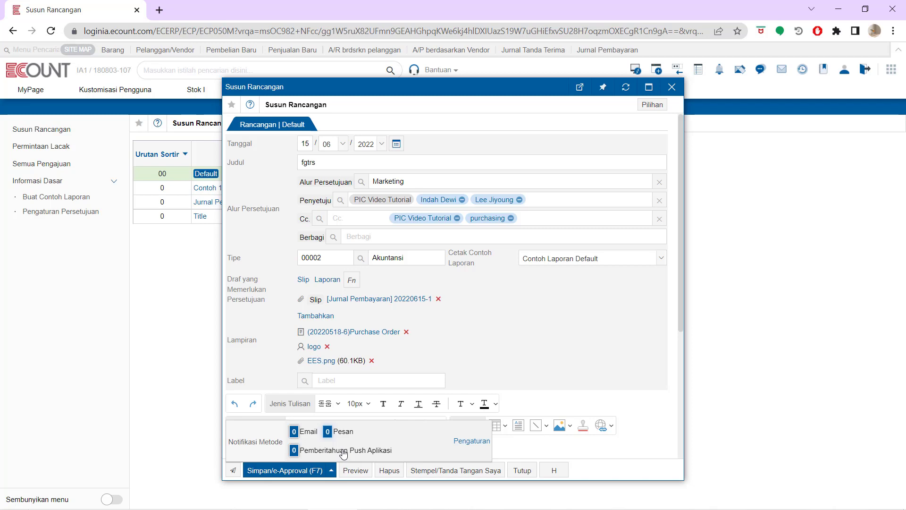
left_click(238, 473)
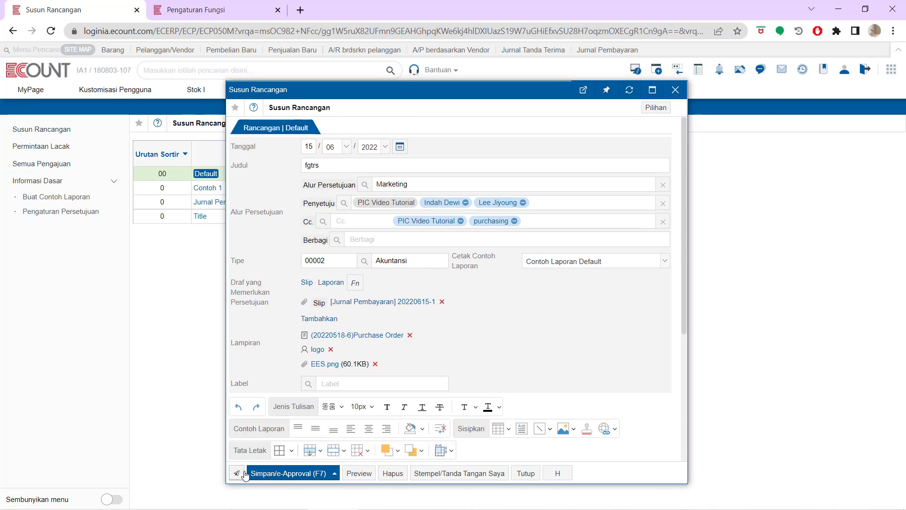
left_click(288, 474)
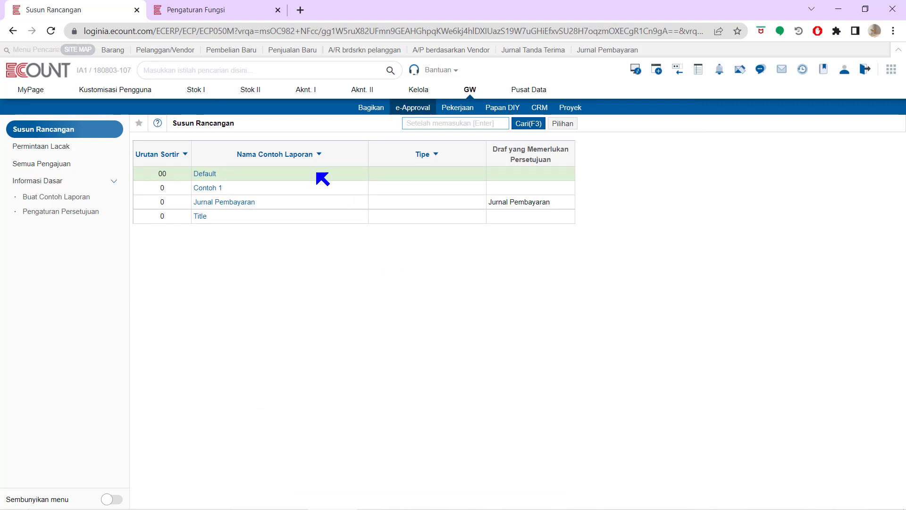
Step: List all requests in Permintaan Lacak and open the approval status view of the fgtrs request
left_click(53, 149)
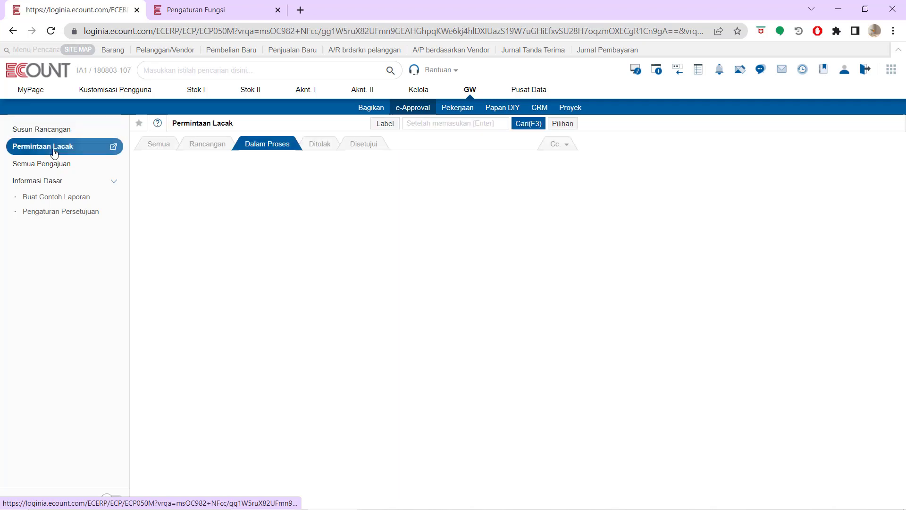
left_click(159, 148)
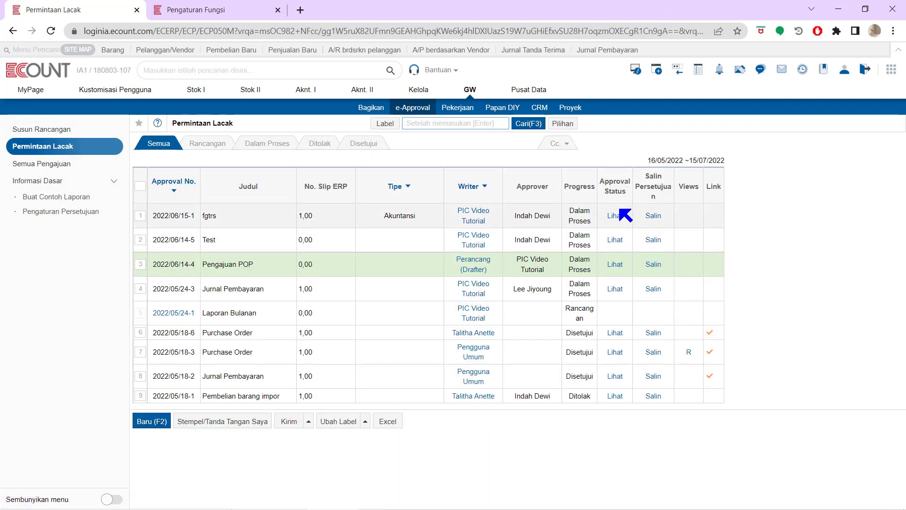
left_click(616, 216)
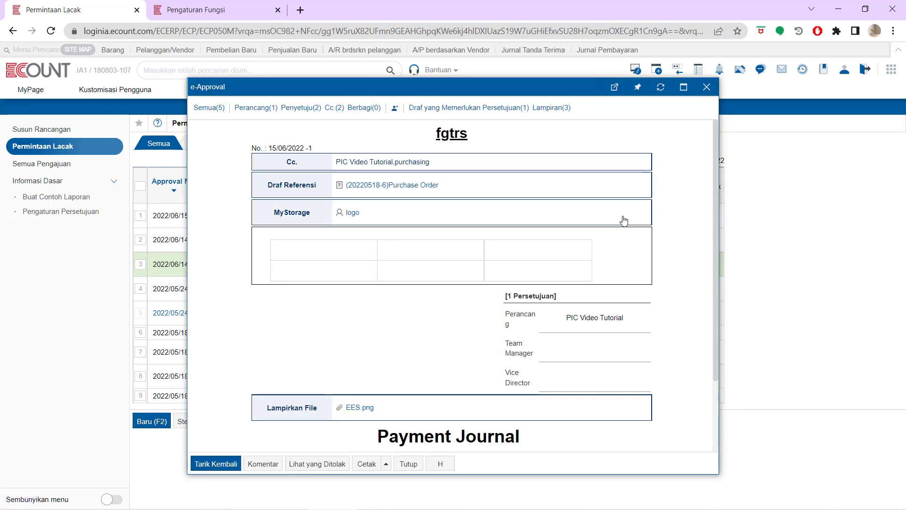
Step: Review the fgtrs document through its Payment Journal section, and display its approvers (Penyetuju) and Cc recipients
scroll(624, 220, "down", 2)
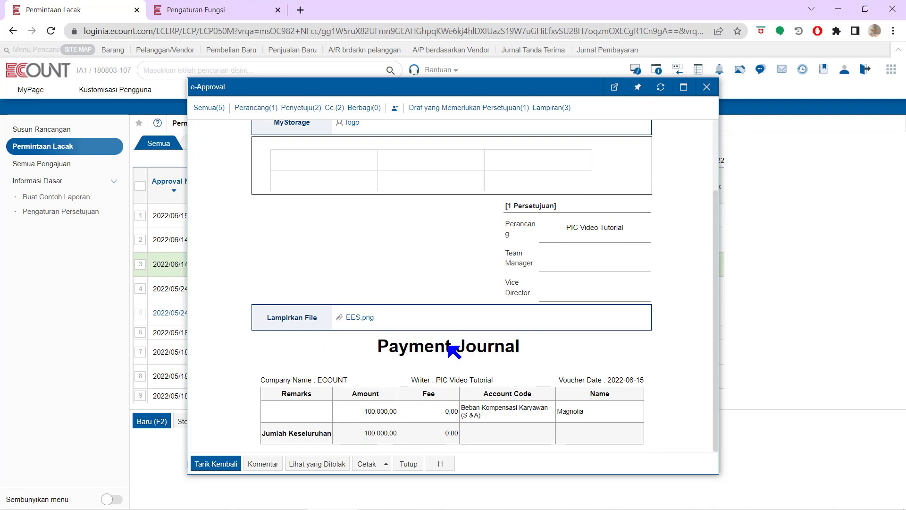
scroll(425, 348, "up", 2)
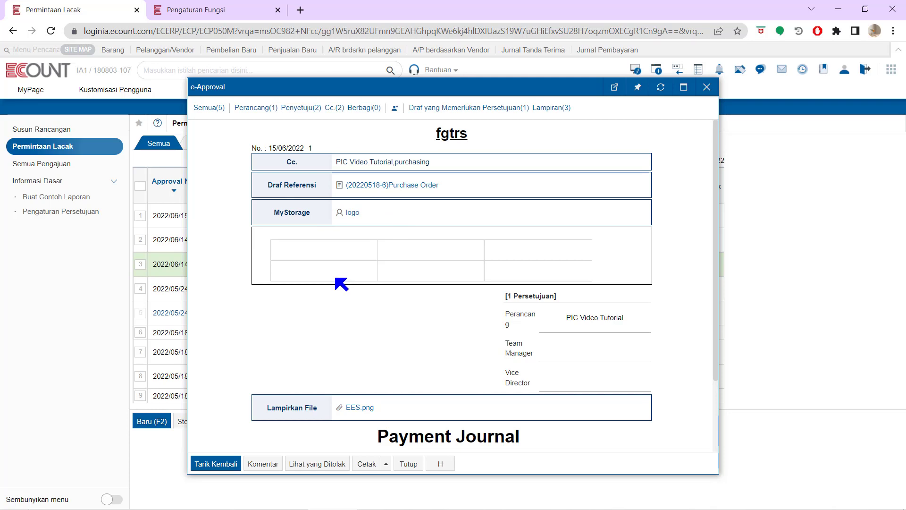
scroll(343, 284, "down", 2)
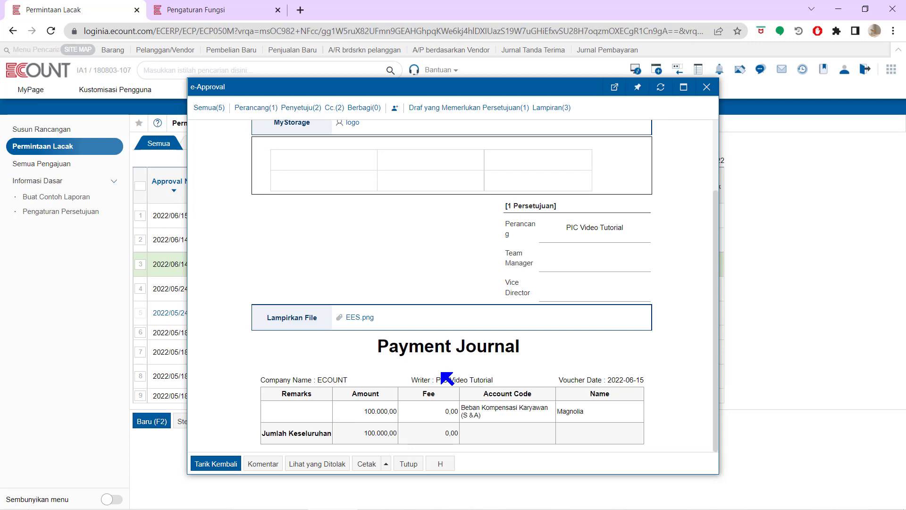
scroll(445, 378, "up", 3)
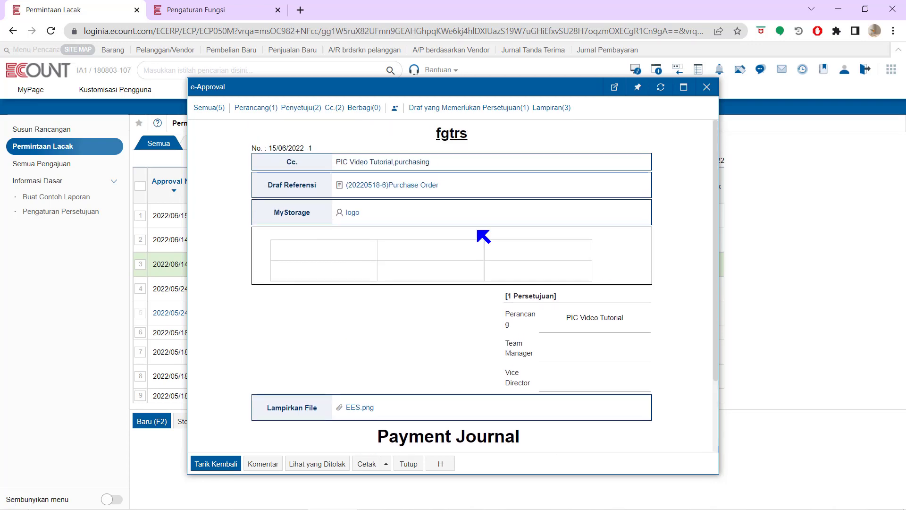
left_click(301, 108)
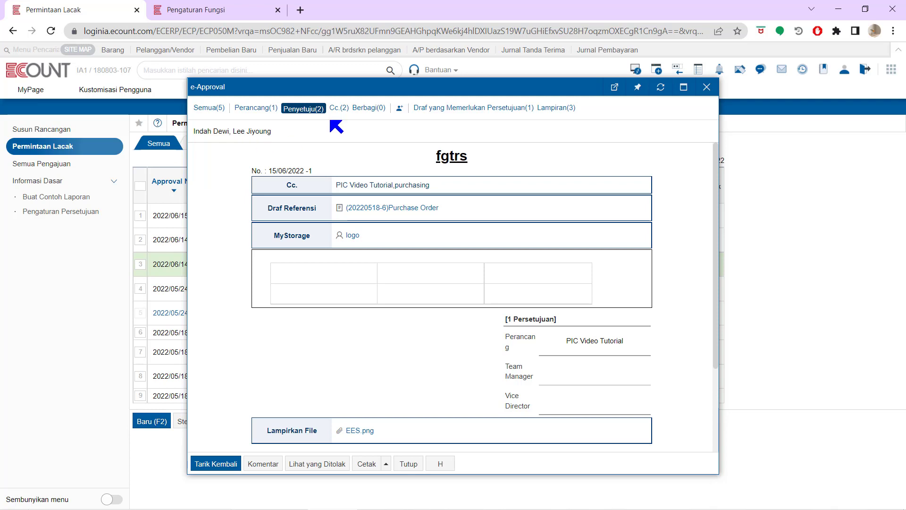
left_click(339, 108)
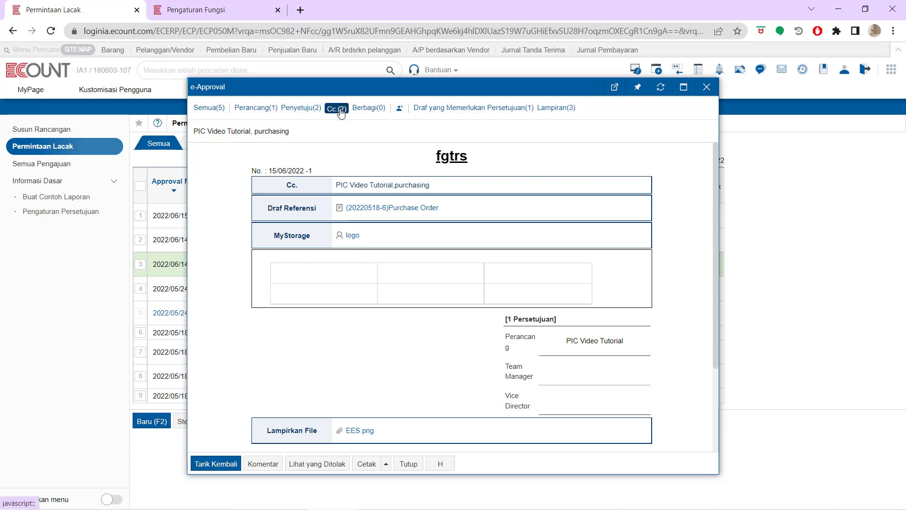
Step: Look over the request's comments and a blank new comment form, and close them and the request without saving
left_click(276, 466)
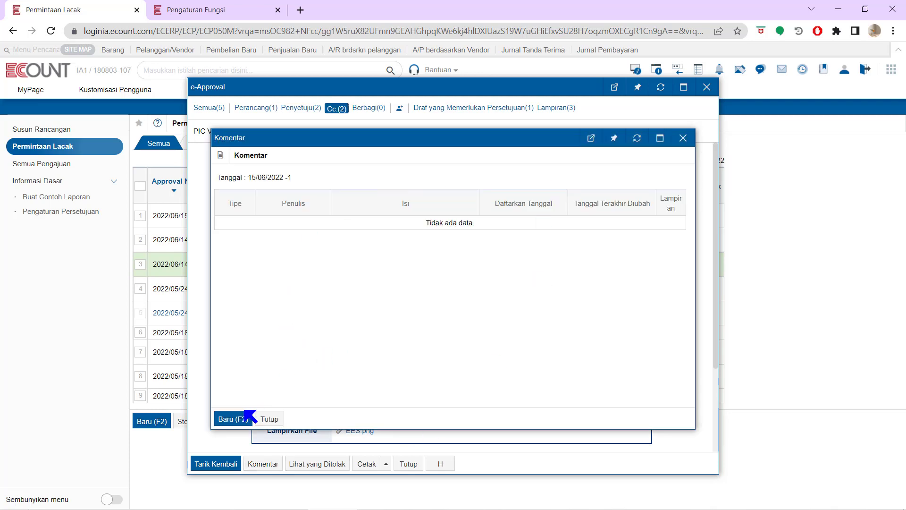
left_click(244, 418)
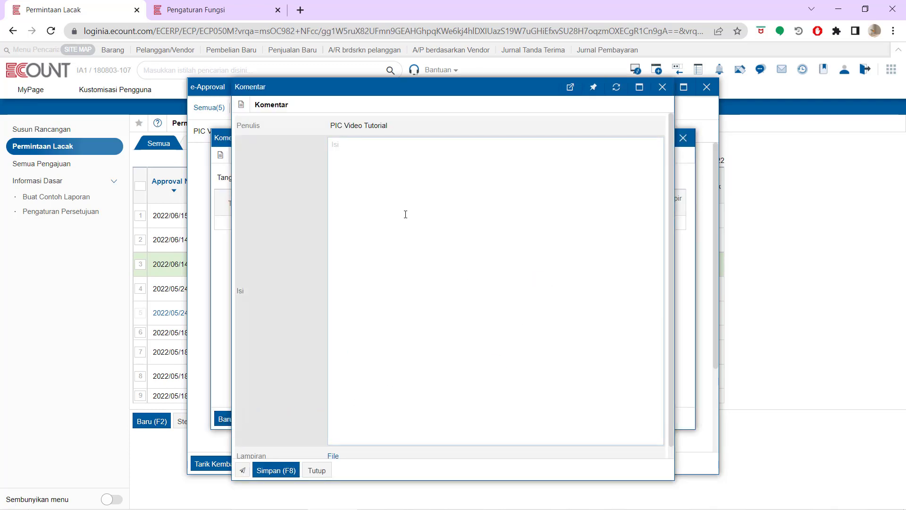
scroll(370, 400, "down", 1)
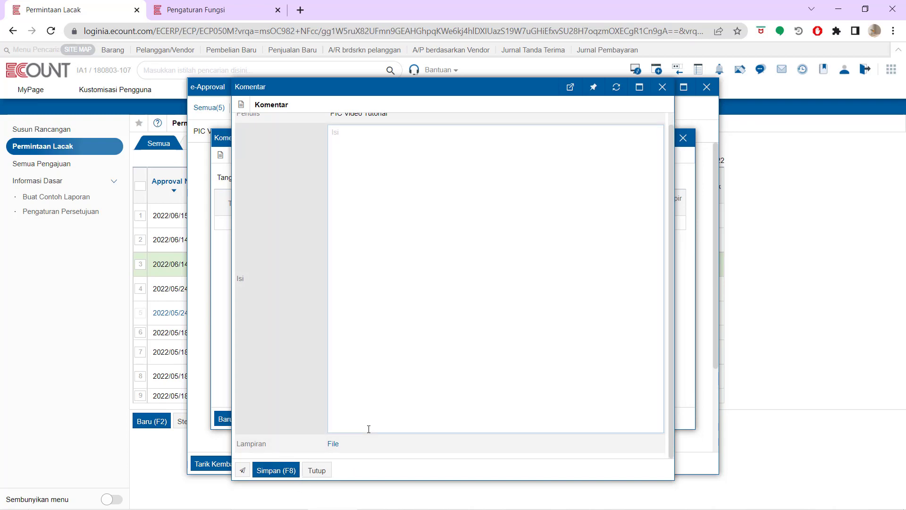
left_click(317, 470)
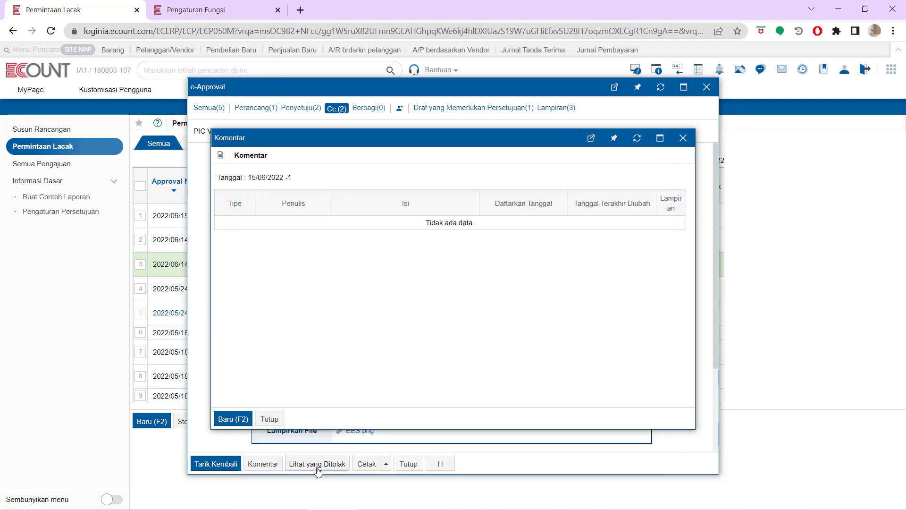
left_click(408, 464)
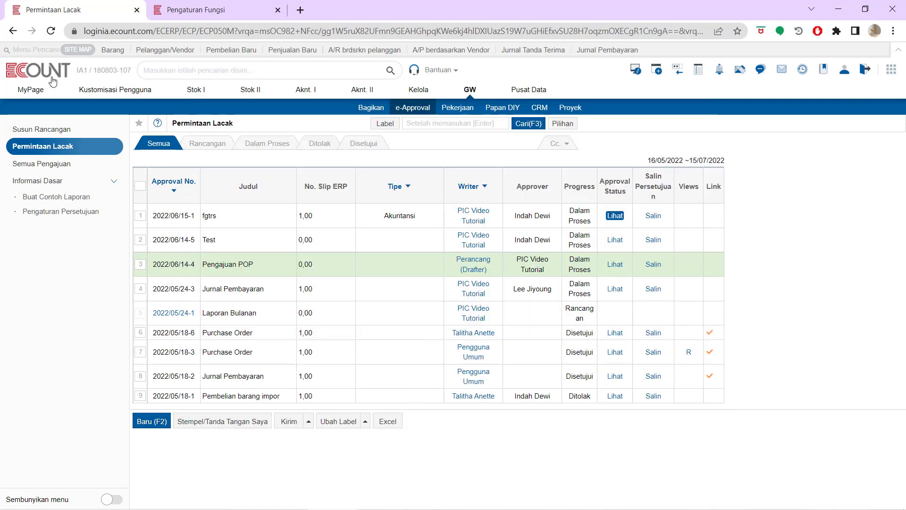